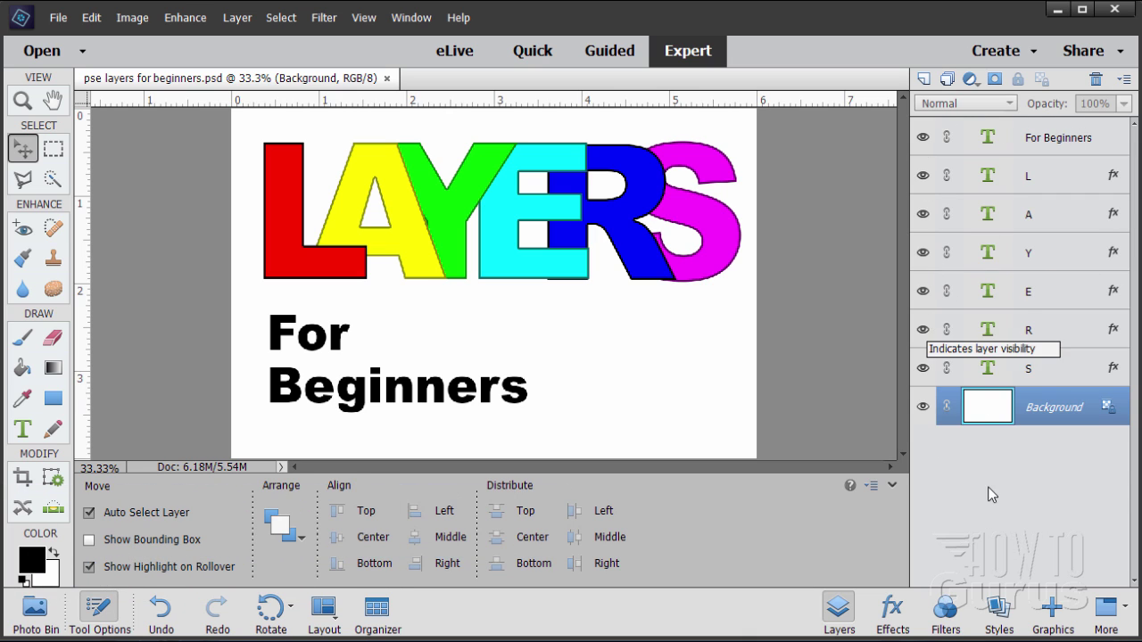
Hide and redisplay the Layers panel, and look through the list of available panels.
{"action": "left_click", "coordinate": [844, 614]}
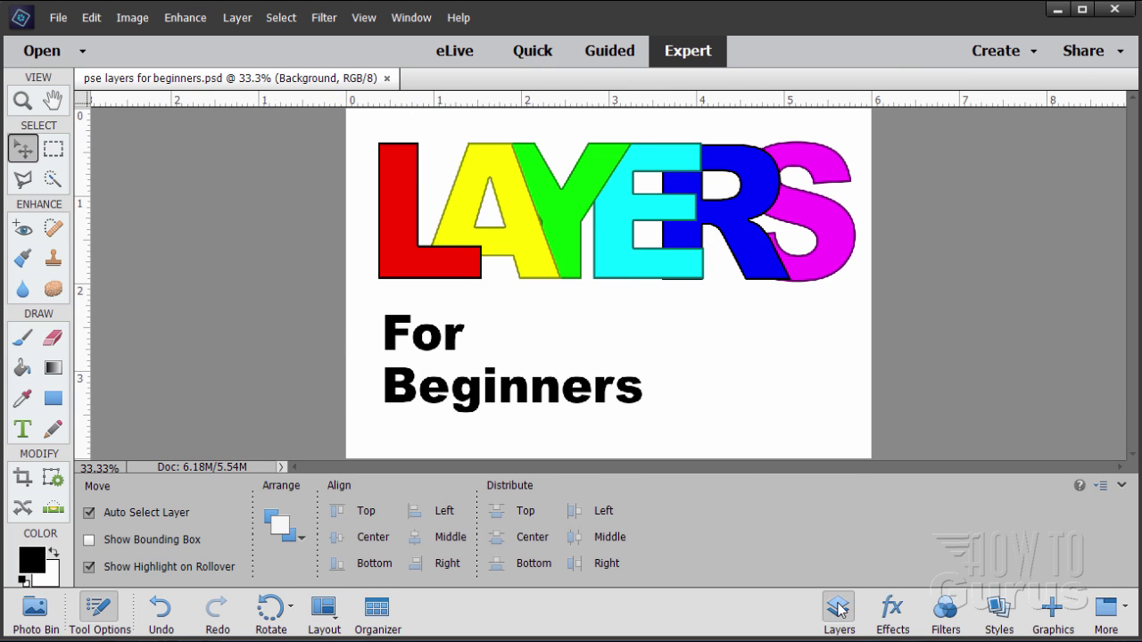
{"action": "left_click", "coordinate": [843, 616]}
{"action": "left_click", "coordinate": [845, 618]}
{"action": "left_click", "coordinate": [844, 615]}
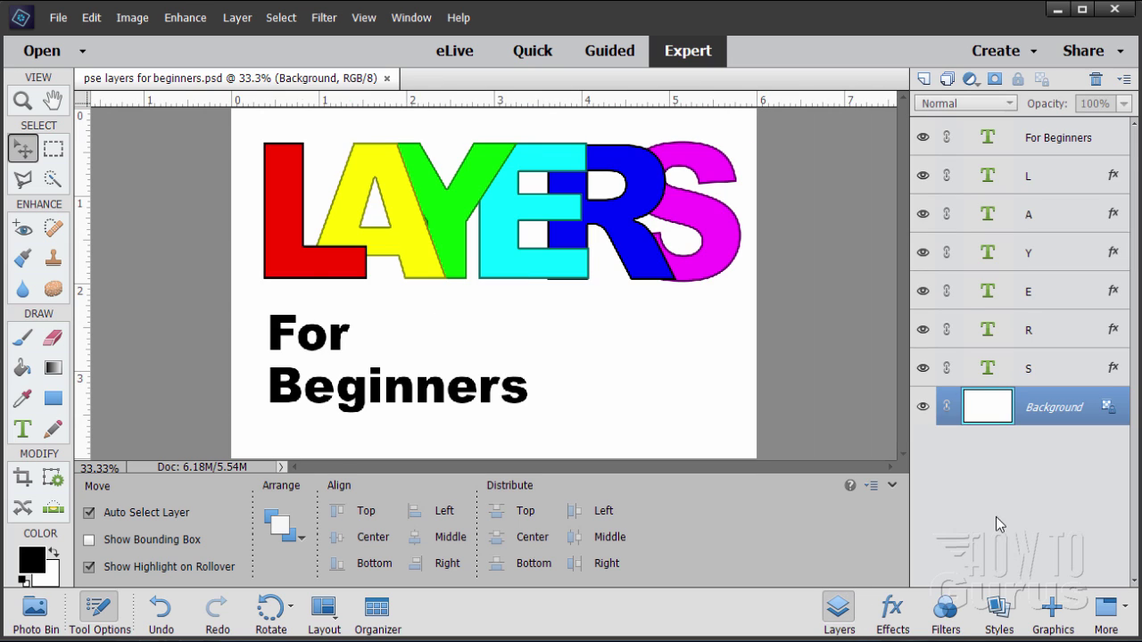
{"action": "left_click", "coordinate": [406, 18]}
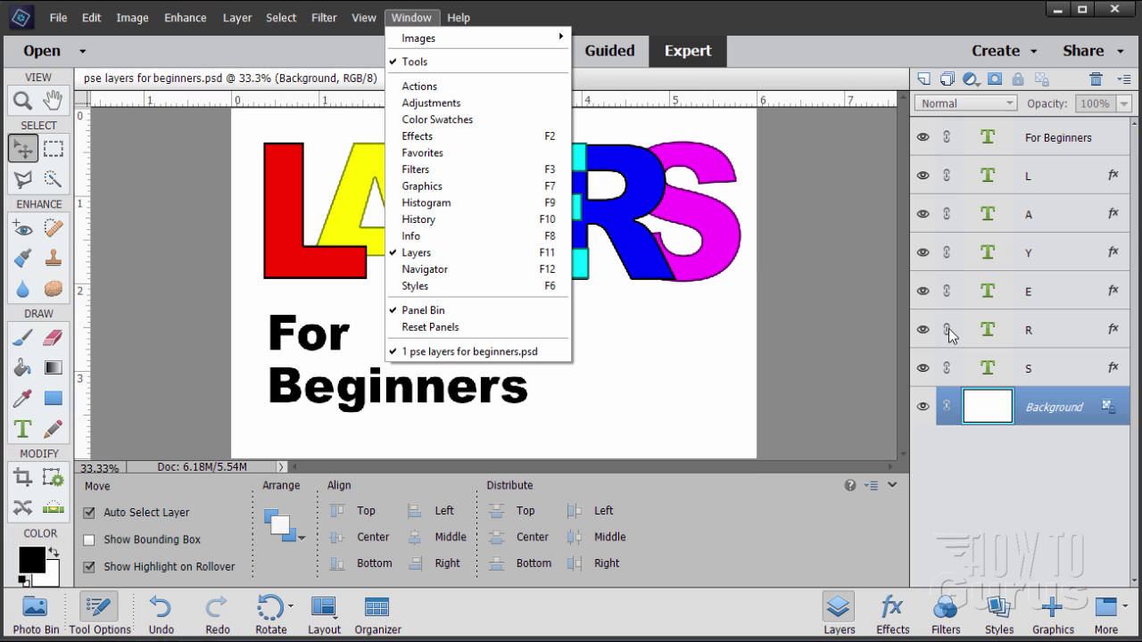
{"action": "left_click", "coordinate": [836, 328]}
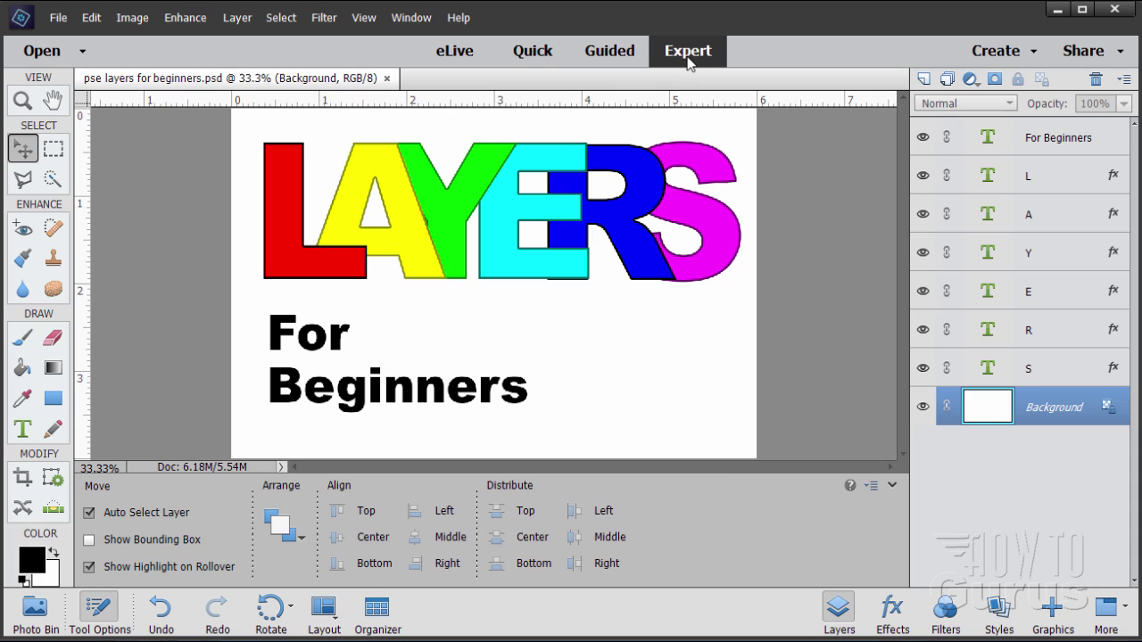
Check the Allow Floating Documents in Expert Mode setting in the General preferences and accept the dialog.
{"action": "left_click", "coordinate": [94, 19]}
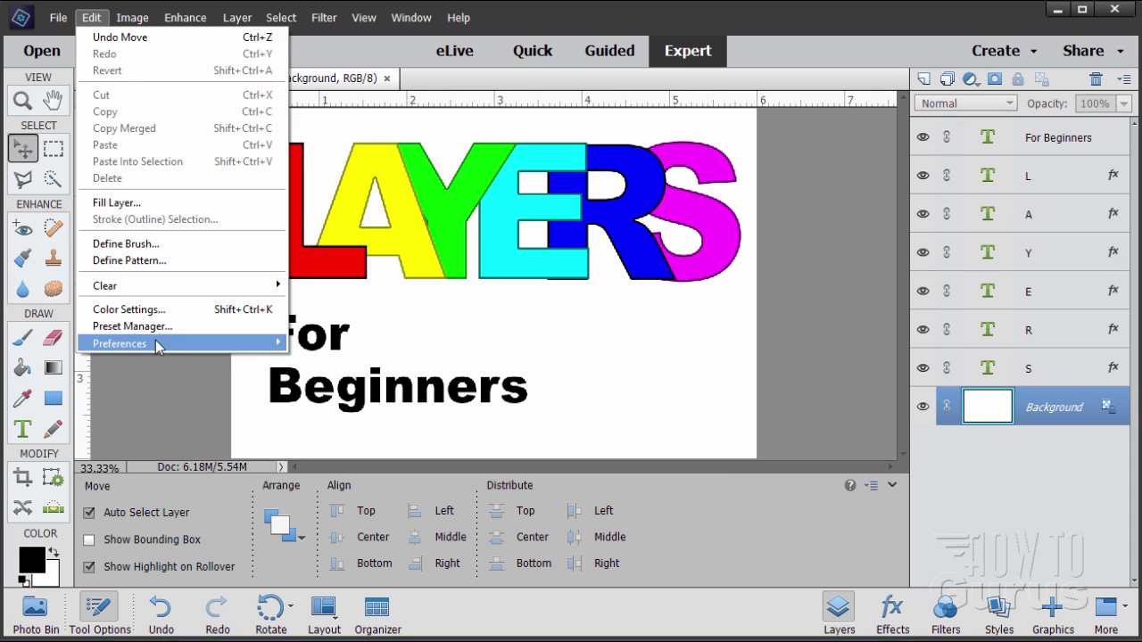
{"action": "mouse_move", "coordinate": [162, 344]}
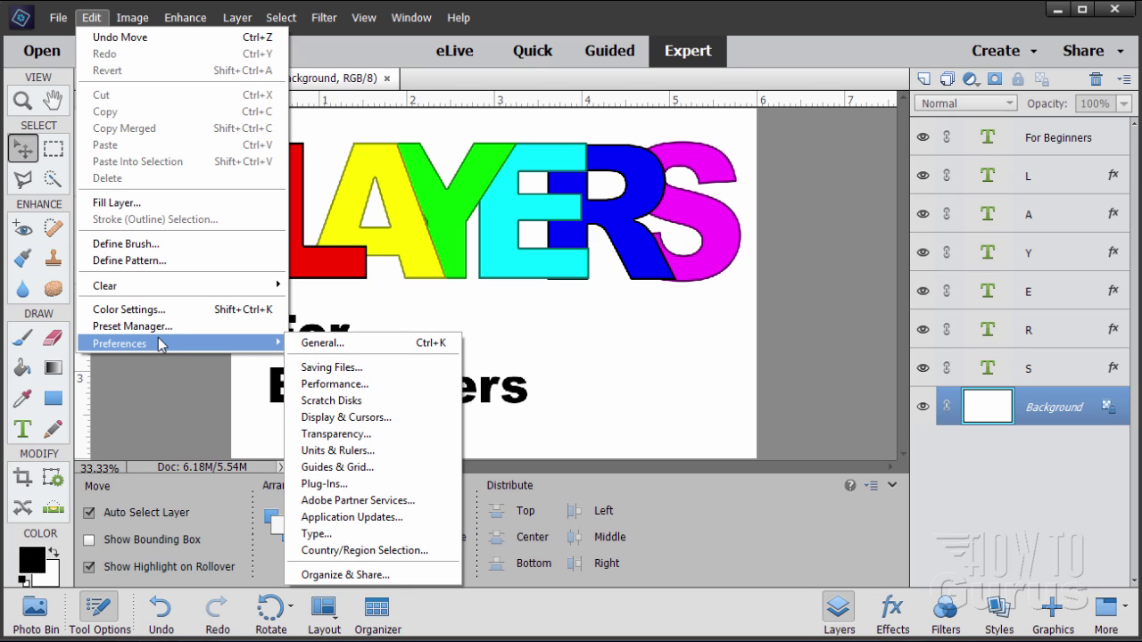
{"action": "left_click", "coordinate": [367, 343]}
{"action": "left_click_drag", "start_coordinate": [437, 111], "coordinate": [481, 170]}
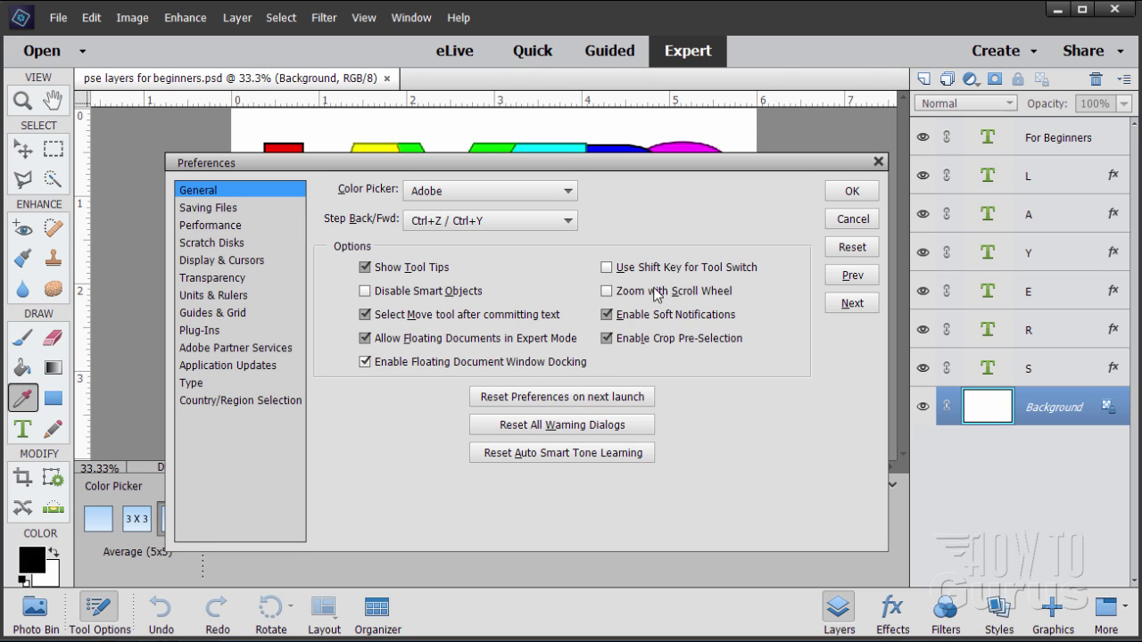
{"action": "left_click", "coordinate": [847, 192]}
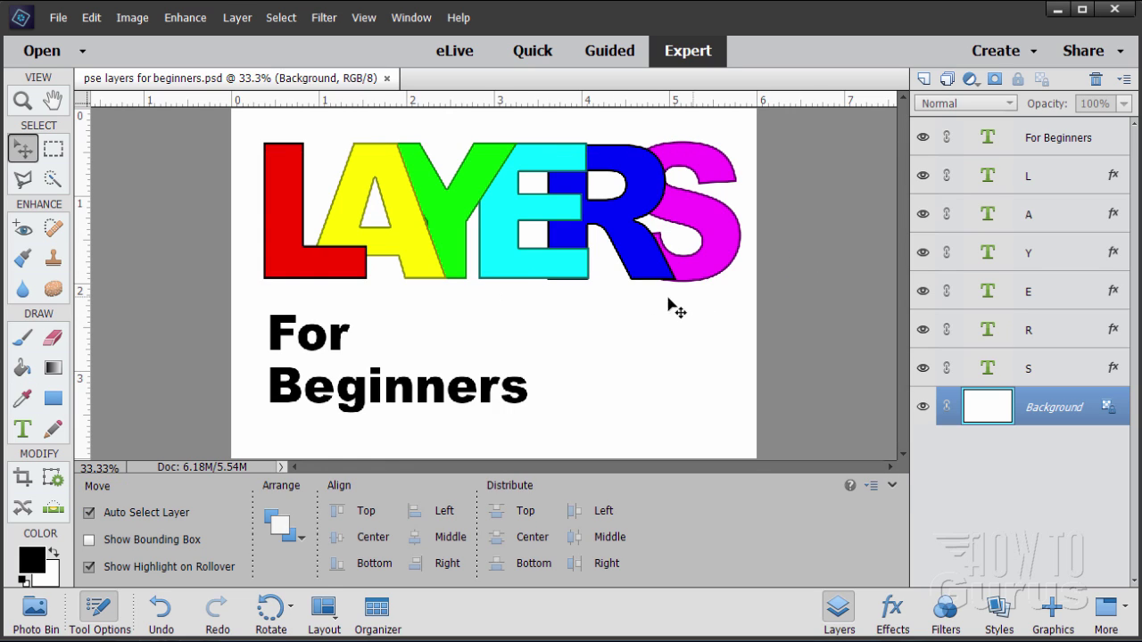
Float the layers document as a separate window and dock it back as a tab.
{"action": "left_click_drag", "start_coordinate": [169, 86], "coordinate": [670, 286]}
{"action": "left_click_drag", "start_coordinate": [580, 312], "coordinate": [620, 253]}
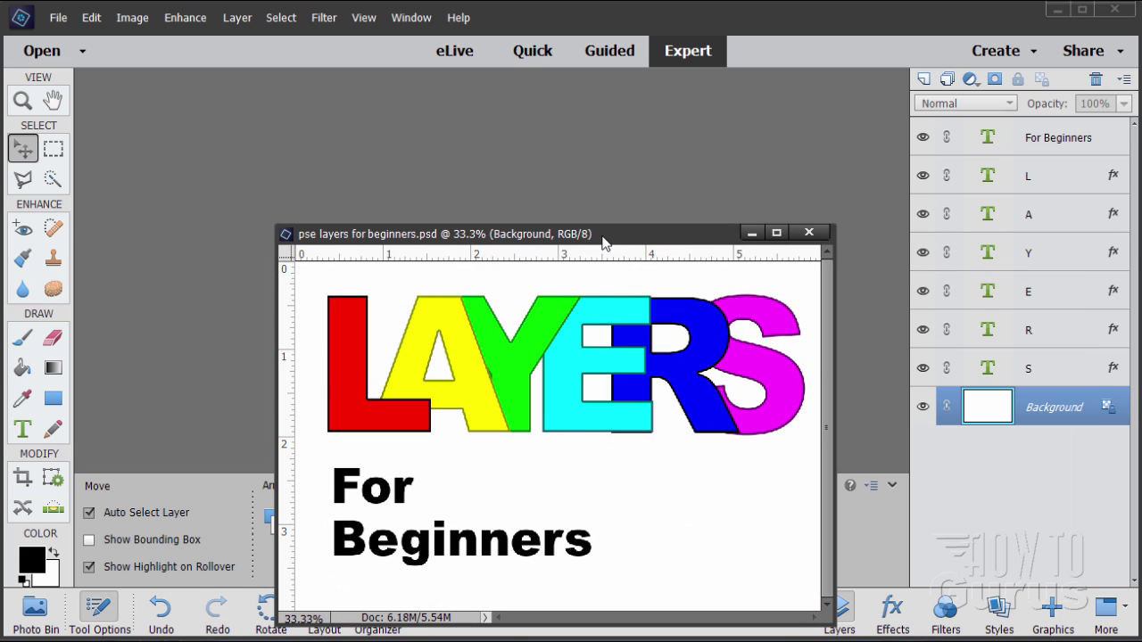
{"action": "left_click_drag", "start_coordinate": [604, 239], "coordinate": [427, 78]}
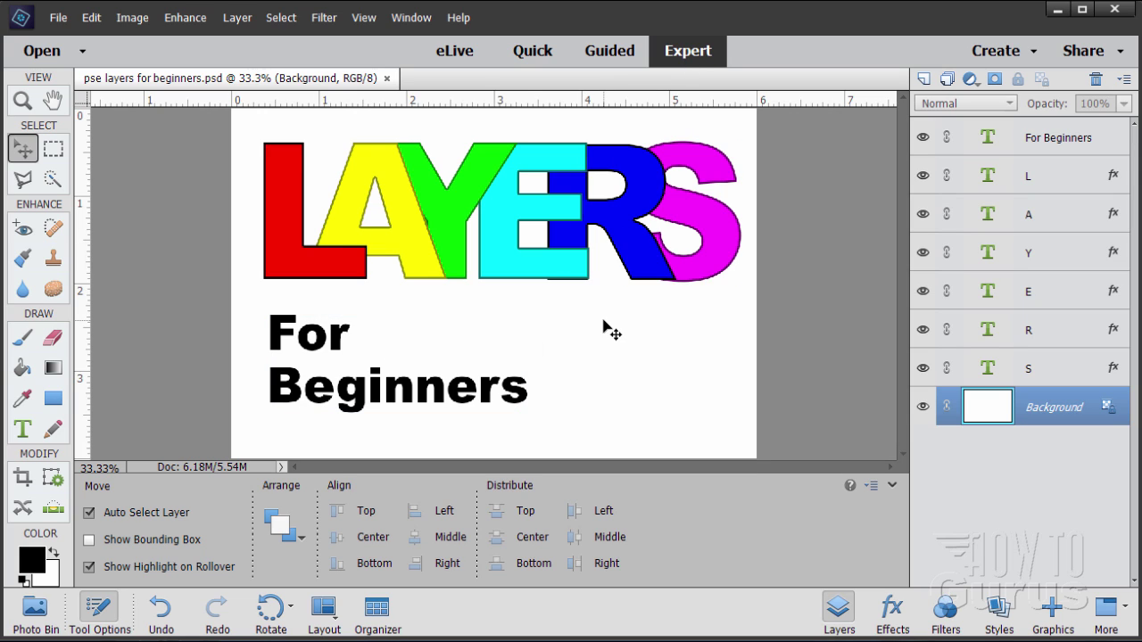
Create a blank 6 × 4 inch RGB Color document at 300 pixels/inch with white background contents, and float it in its own window.
{"action": "left_click", "coordinate": [53, 22]}
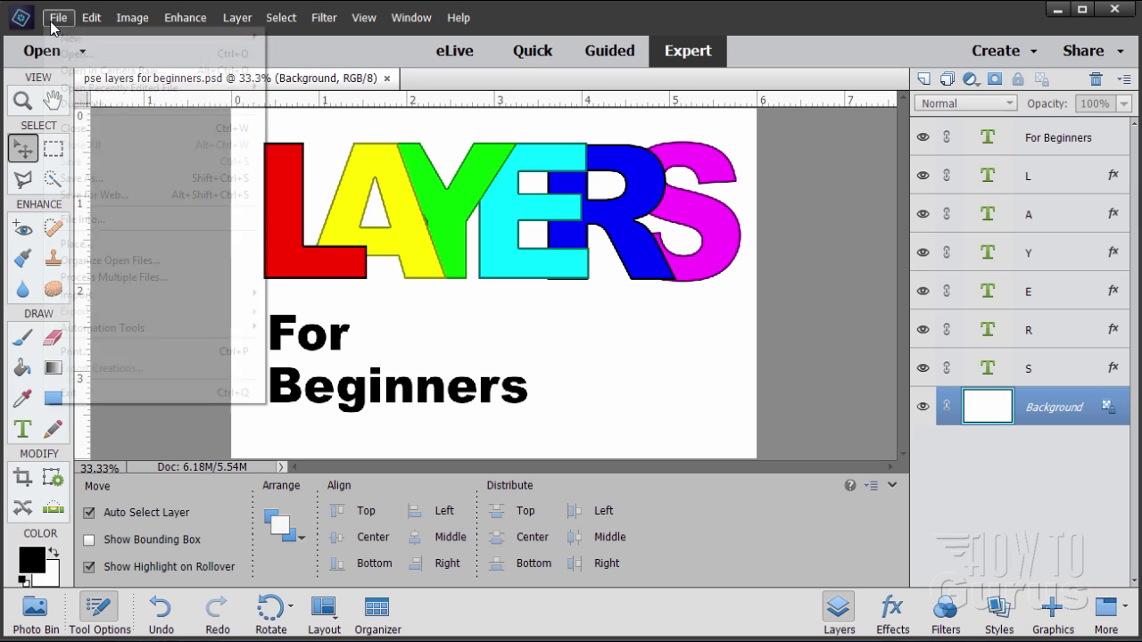
{"action": "mouse_move", "coordinate": [80, 38]}
{"action": "left_click", "coordinate": [285, 37]}
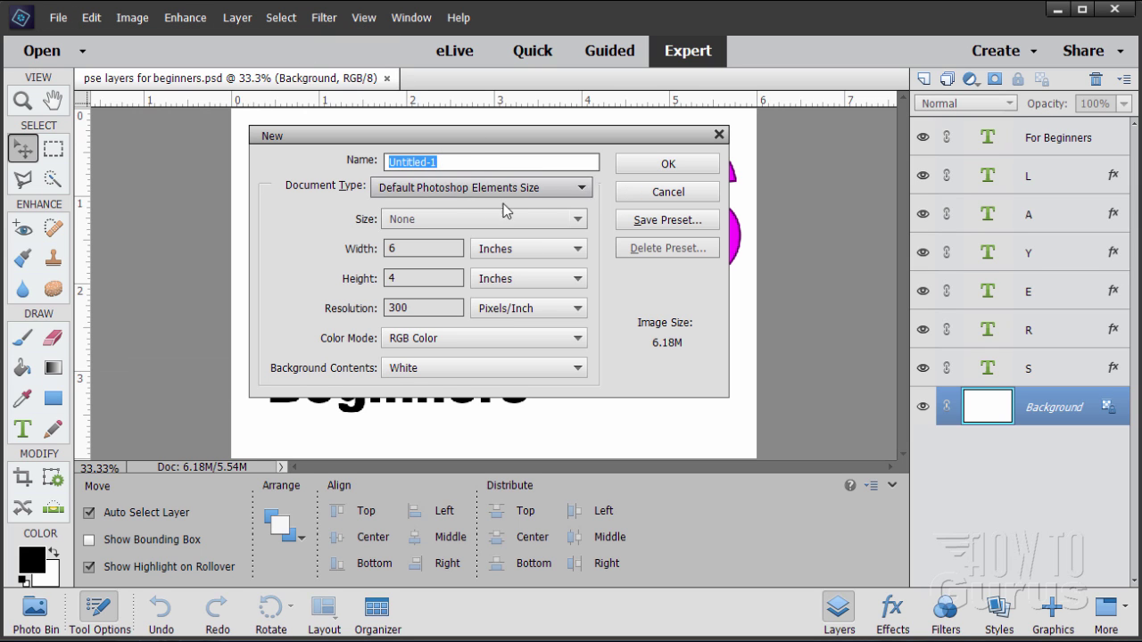
{"action": "left_click", "coordinate": [671, 192]}
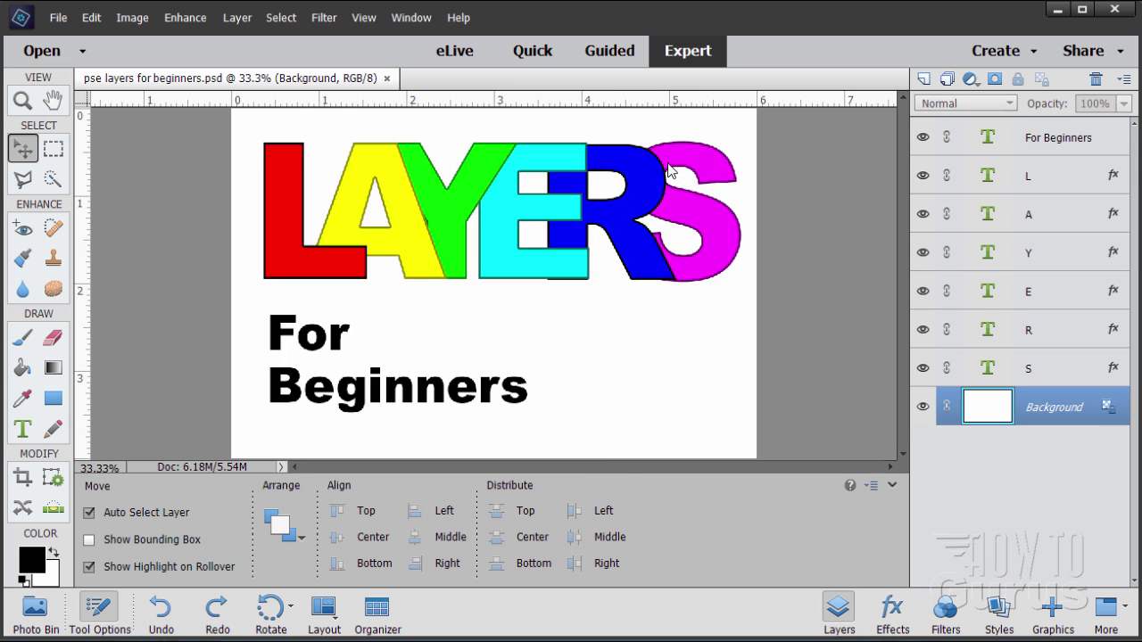
{"action": "left_click_drag", "start_coordinate": [422, 103], "coordinate": [579, 184]}
Open fast-blur-background.jpg from the PSE Essentials folder and move its window away from the document tab.
{"action": "left_click", "coordinate": [58, 17]}
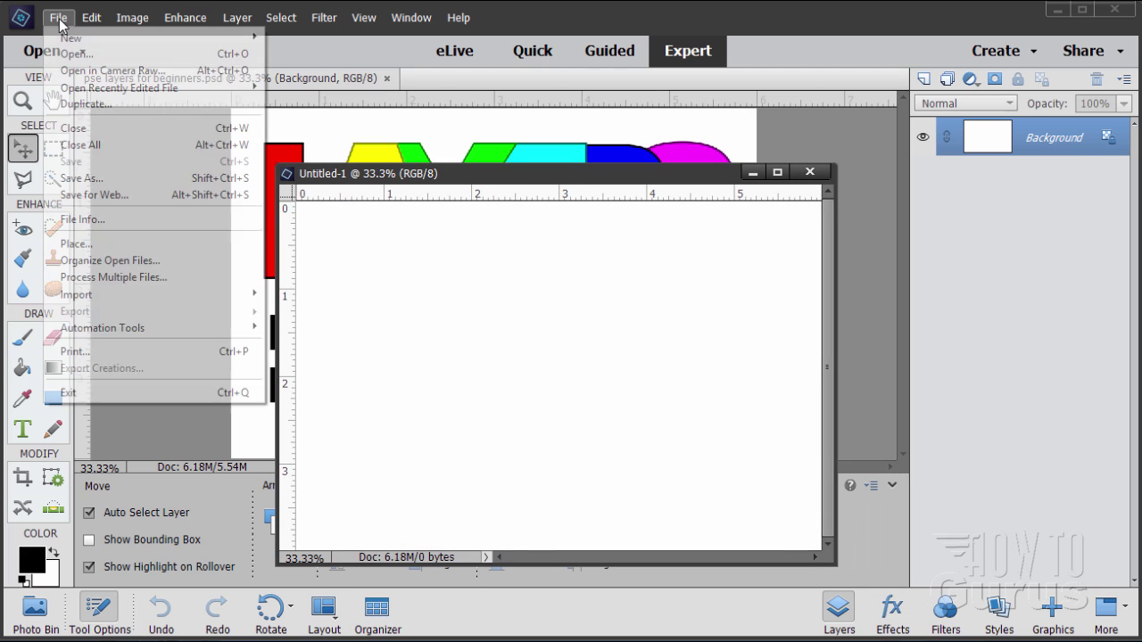
{"action": "left_click", "coordinate": [76, 54]}
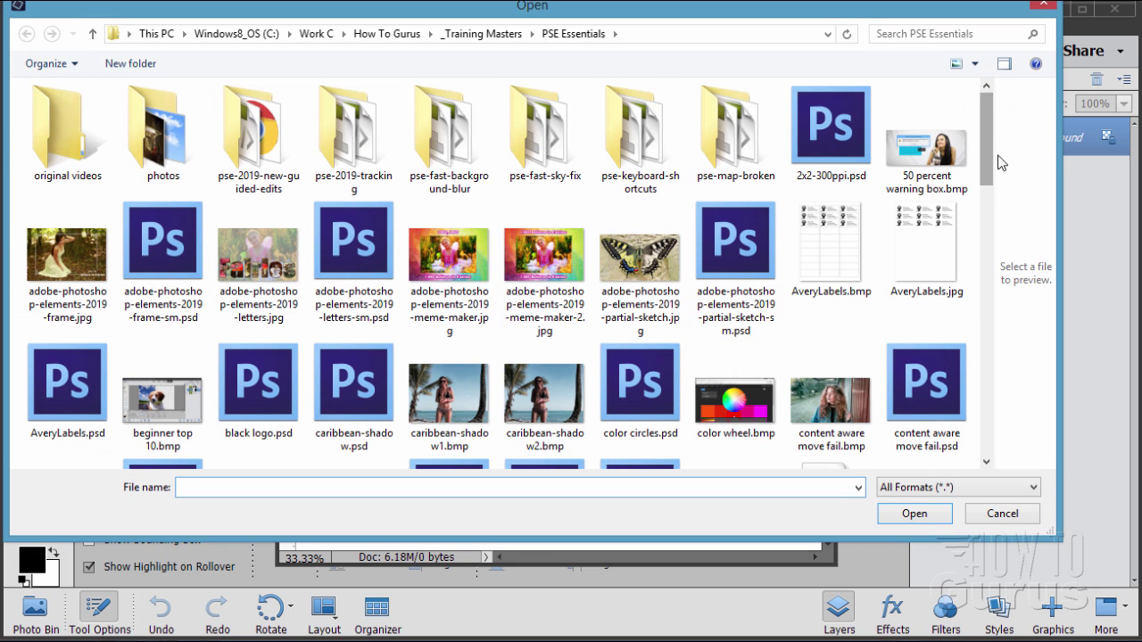
{"action": "left_click_drag", "start_coordinate": [985, 140], "coordinate": [988, 203]}
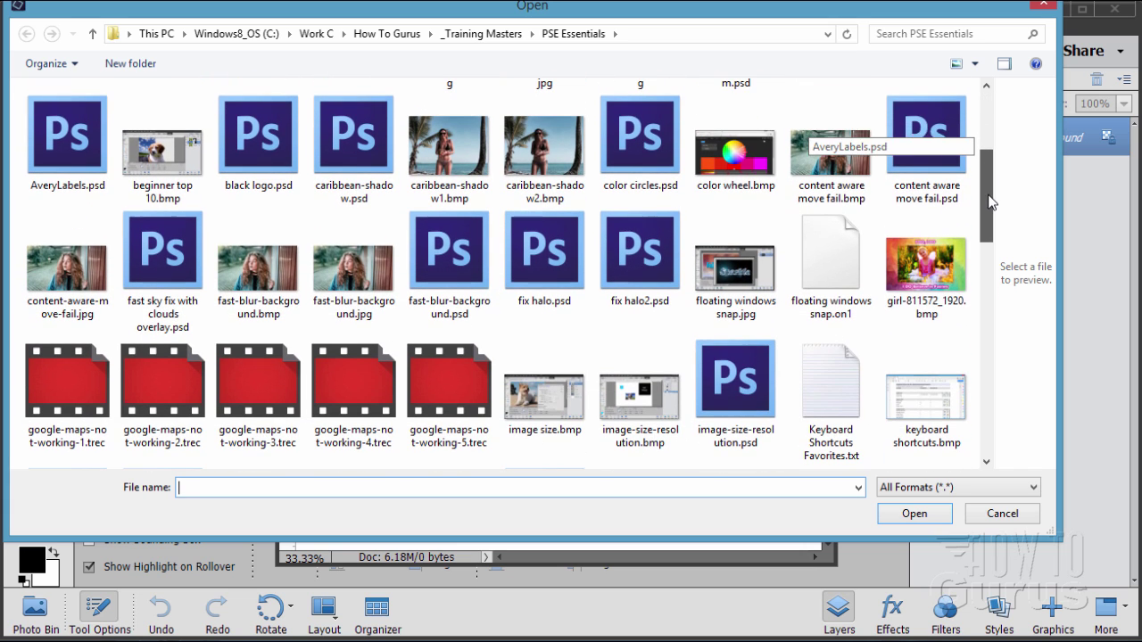
{"action": "left_click", "coordinate": [353, 282]}
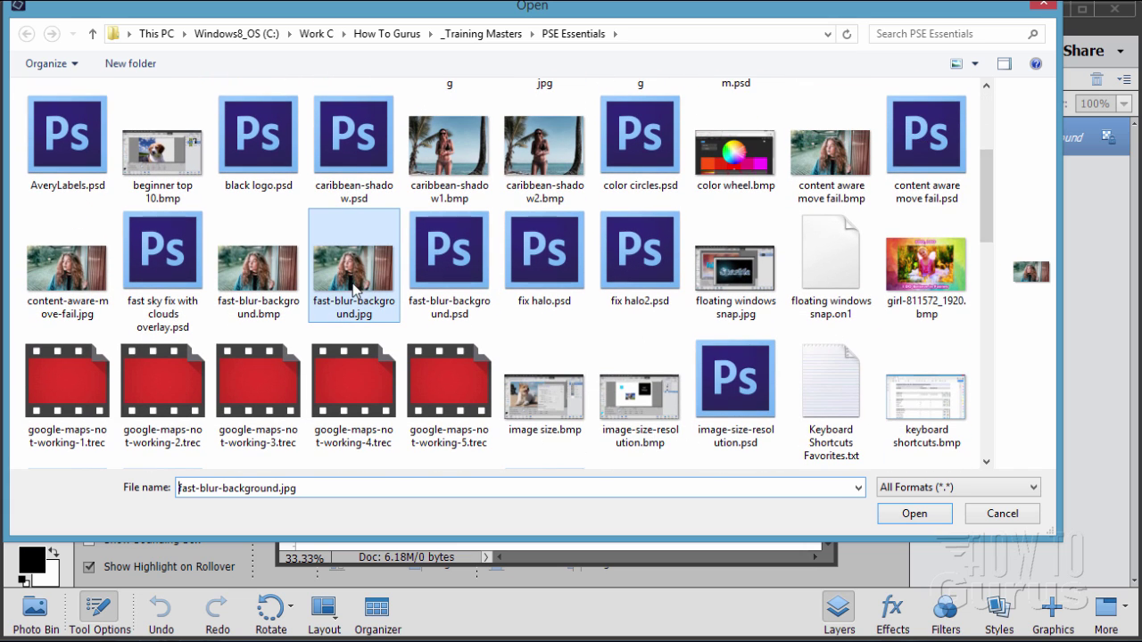
{"action": "left_click", "coordinate": [908, 511]}
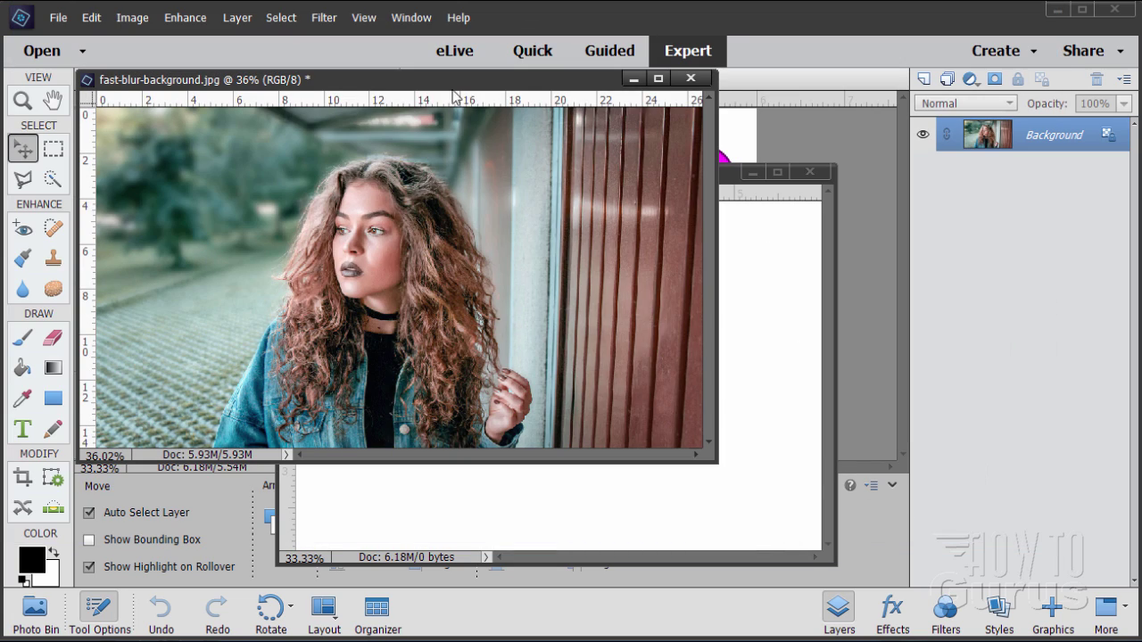
{"action": "left_click_drag", "start_coordinate": [453, 85], "coordinate": [483, 132]}
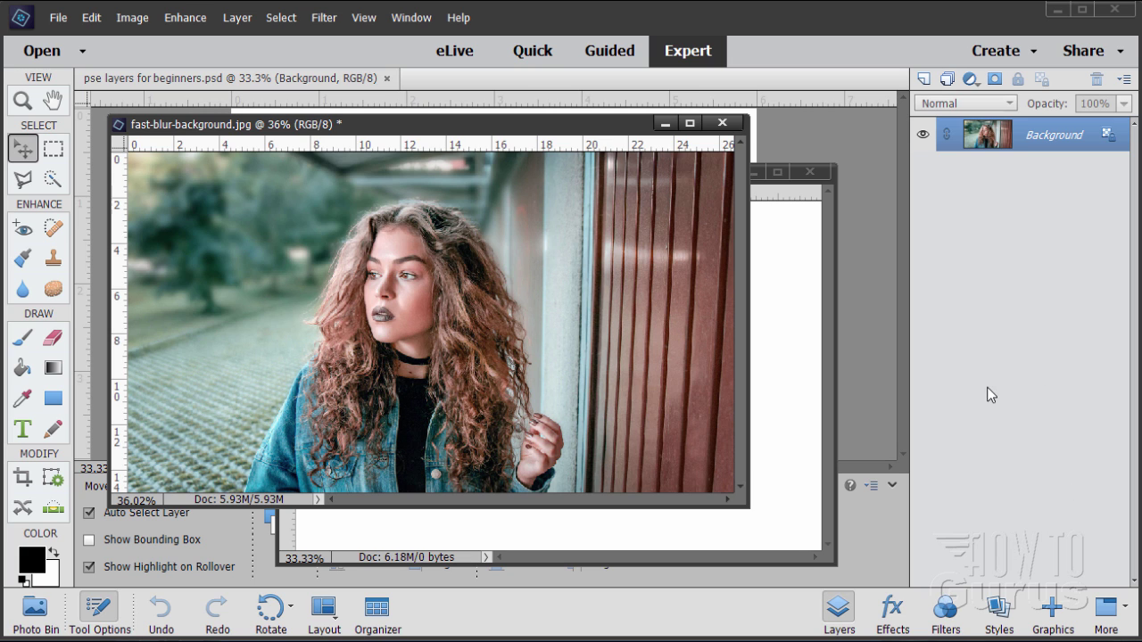
Spread the photo and blank document windows apart, switching between them to compare their contents in the Layers panel.
{"action": "left_click_drag", "start_coordinate": [553, 136], "coordinate": [562, 162]}
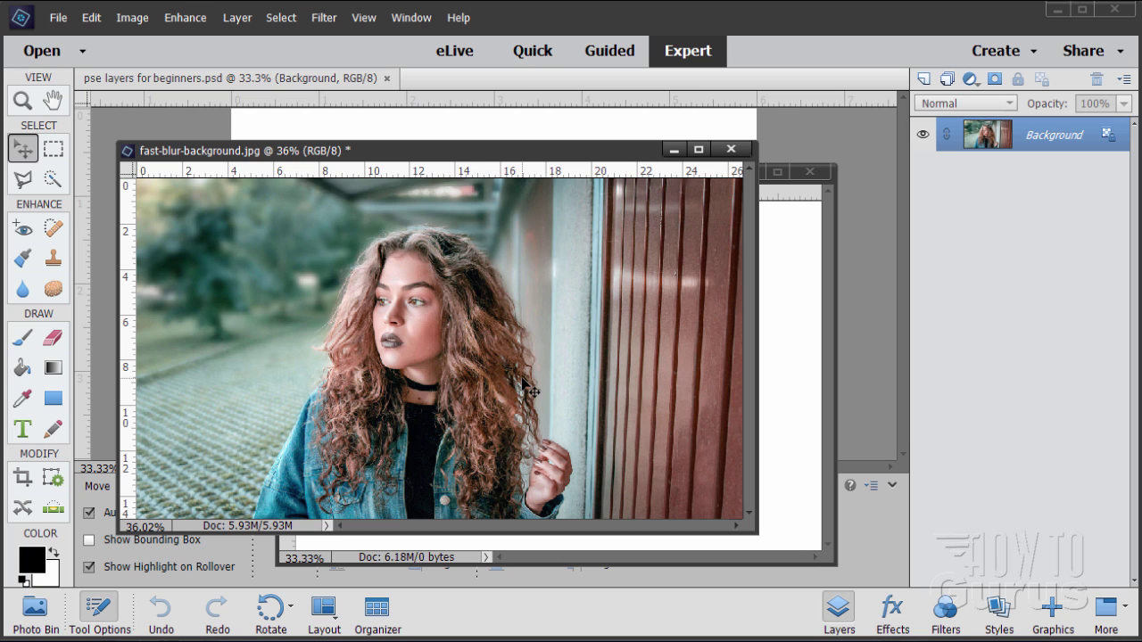
{"action": "left_click_drag", "start_coordinate": [596, 178], "coordinate": [538, 158]}
{"action": "left_click", "coordinate": [774, 262]}
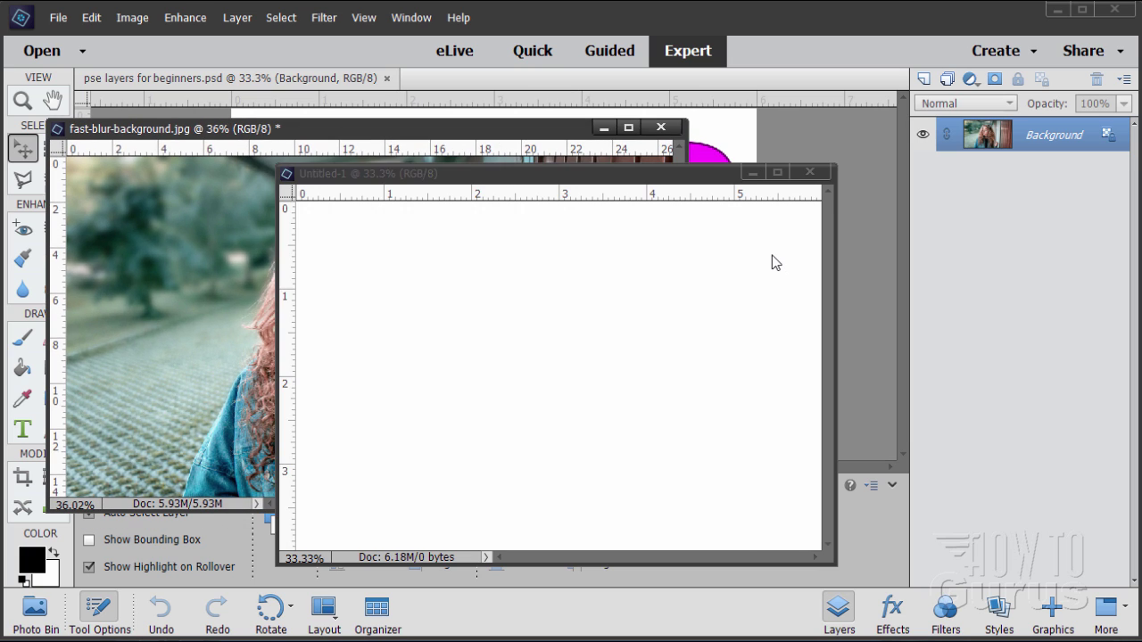
{"action": "left_click_drag", "start_coordinate": [627, 181], "coordinate": [743, 197]}
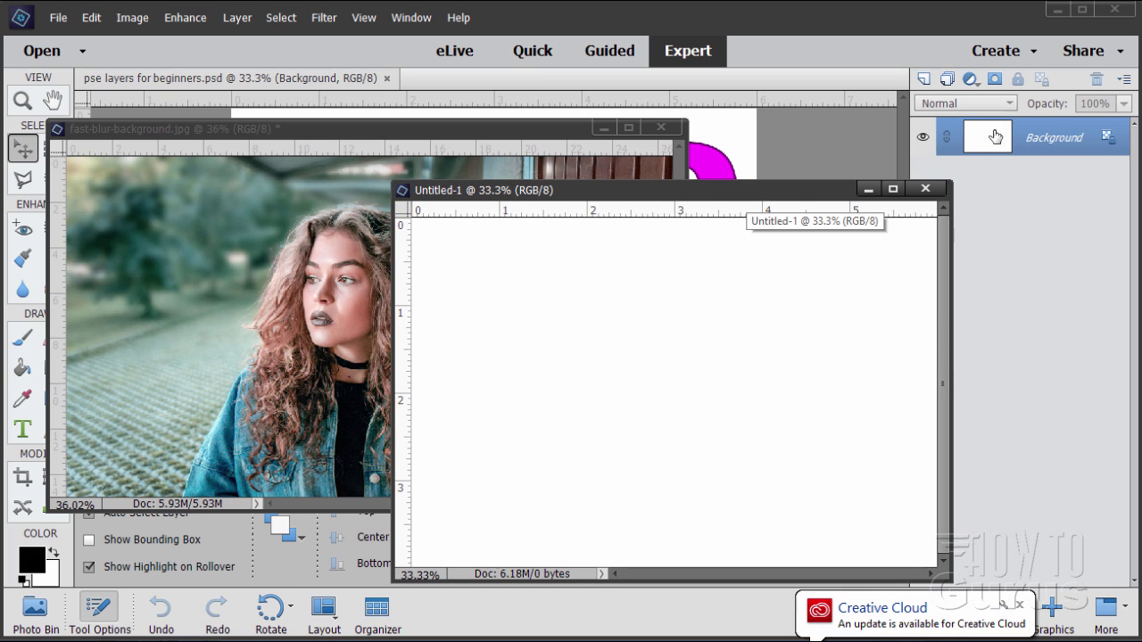
{"action": "left_click_drag", "start_coordinate": [650, 191], "coordinate": [779, 204]}
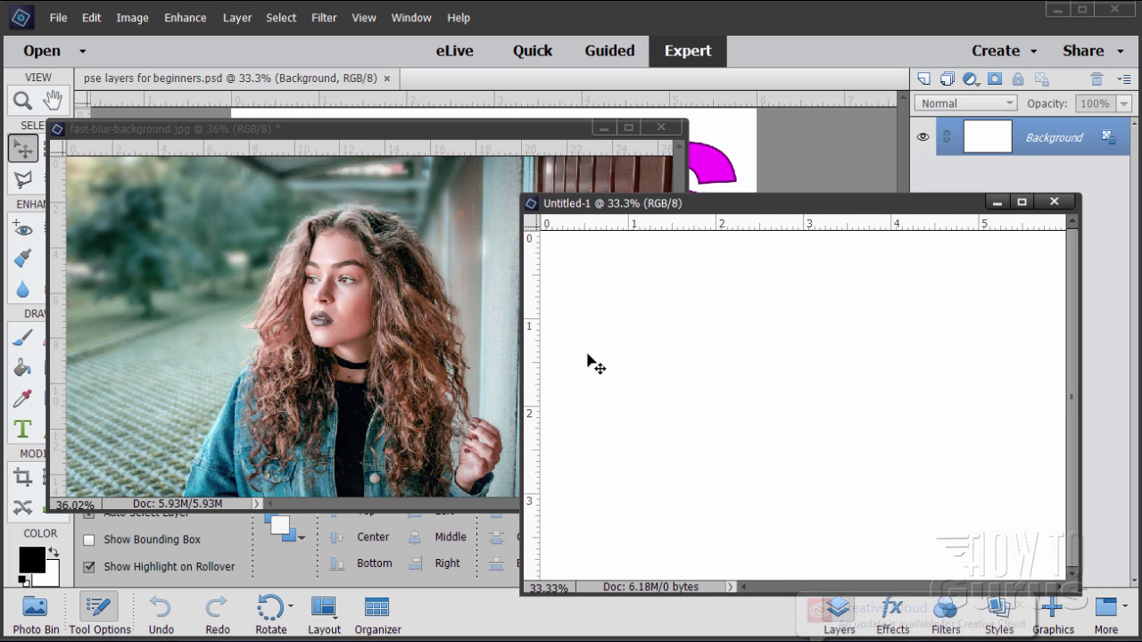
{"action": "left_click_drag", "start_coordinate": [724, 212], "coordinate": [574, 194]}
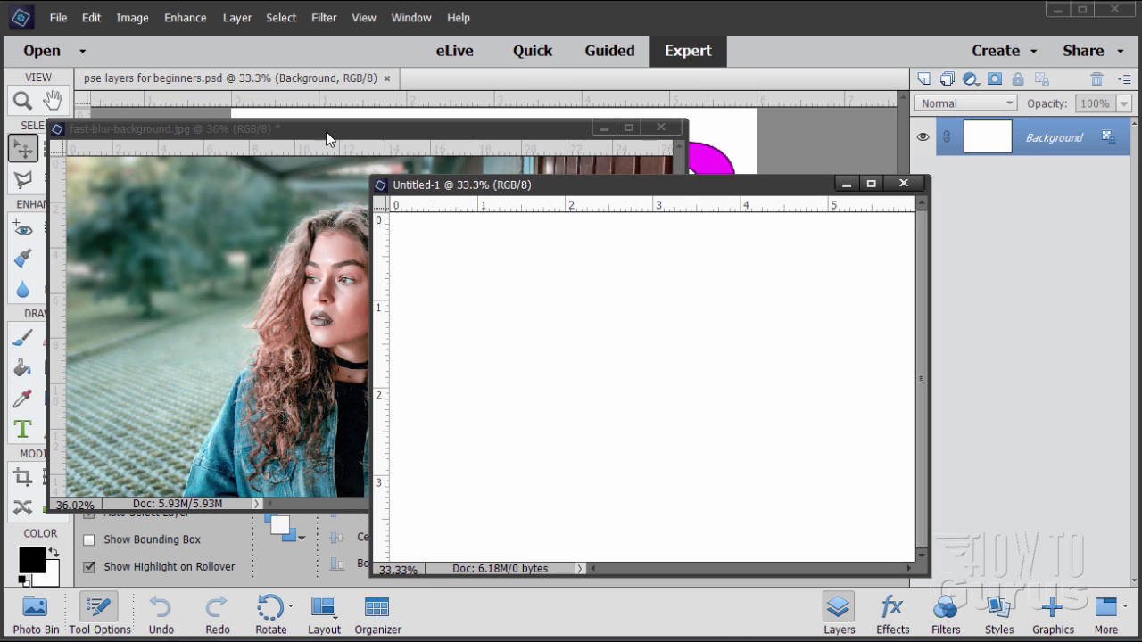
{"action": "left_click_drag", "start_coordinate": [326, 139], "coordinate": [347, 109]}
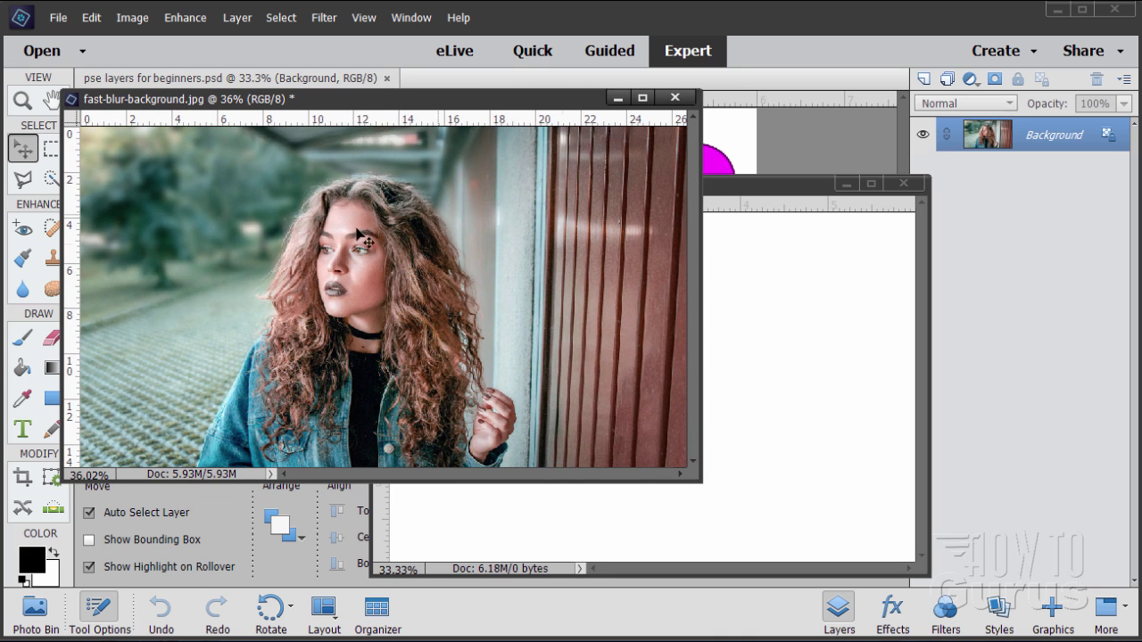
Close the blank untitled document and move the photo's window toward the middle of the workspace.
{"action": "left_click", "coordinate": [821, 301]}
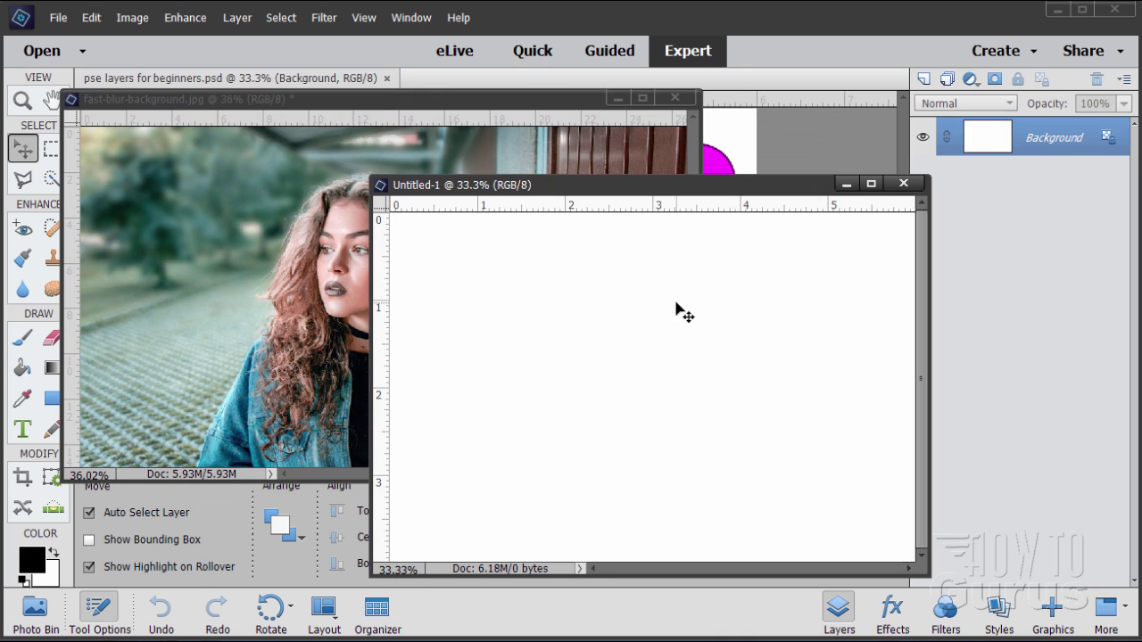
{"action": "left_click", "coordinate": [904, 183]}
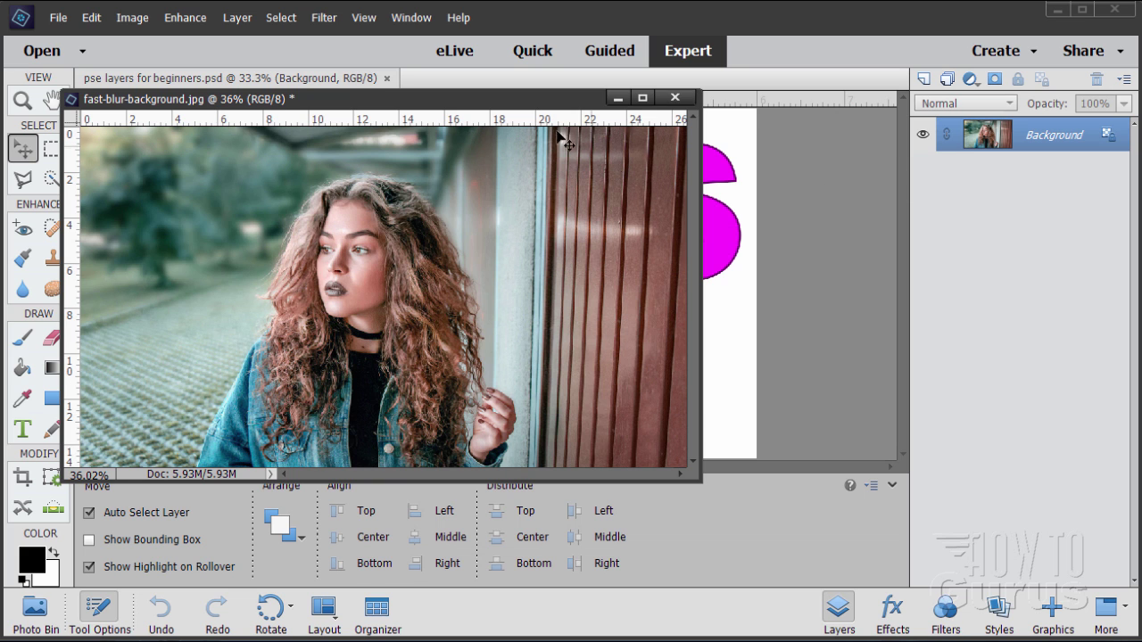
{"action": "left_click_drag", "start_coordinate": [540, 107], "coordinate": [705, 145]}
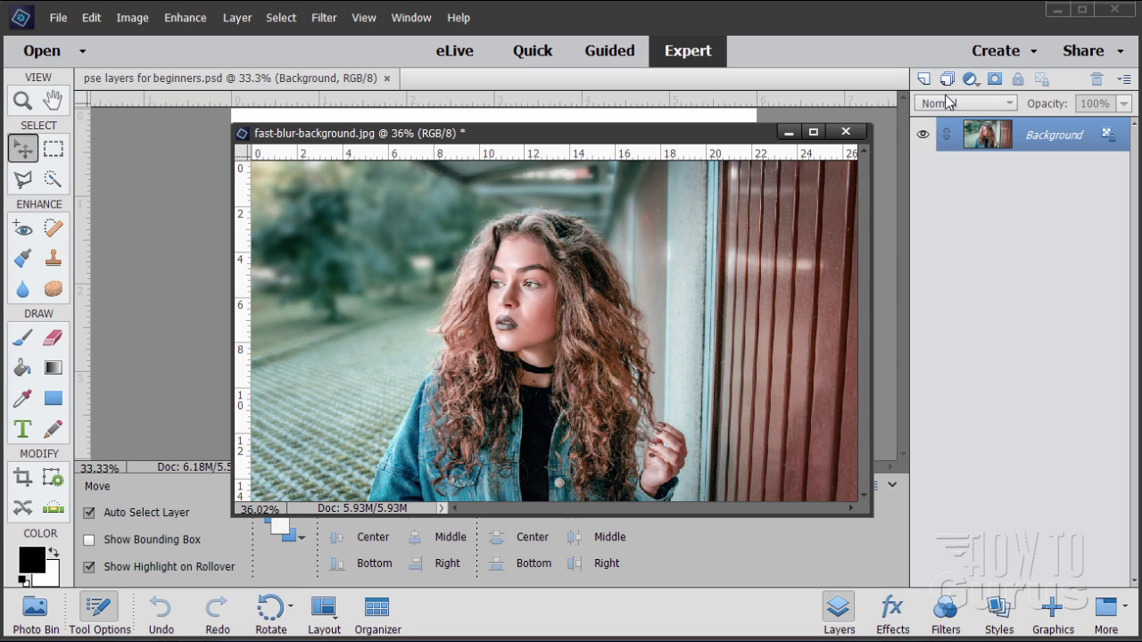
Add a new empty layer above the photo's Background and delete it again.
{"action": "left_click", "coordinate": [924, 79]}
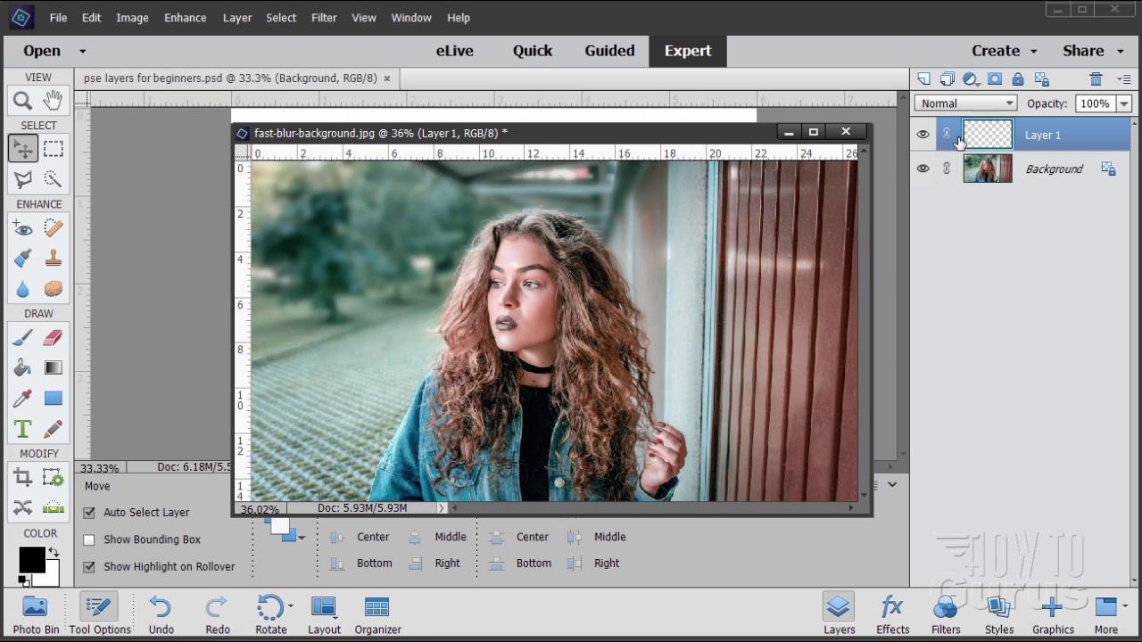
{"action": "left_click", "coordinate": [1095, 79]}
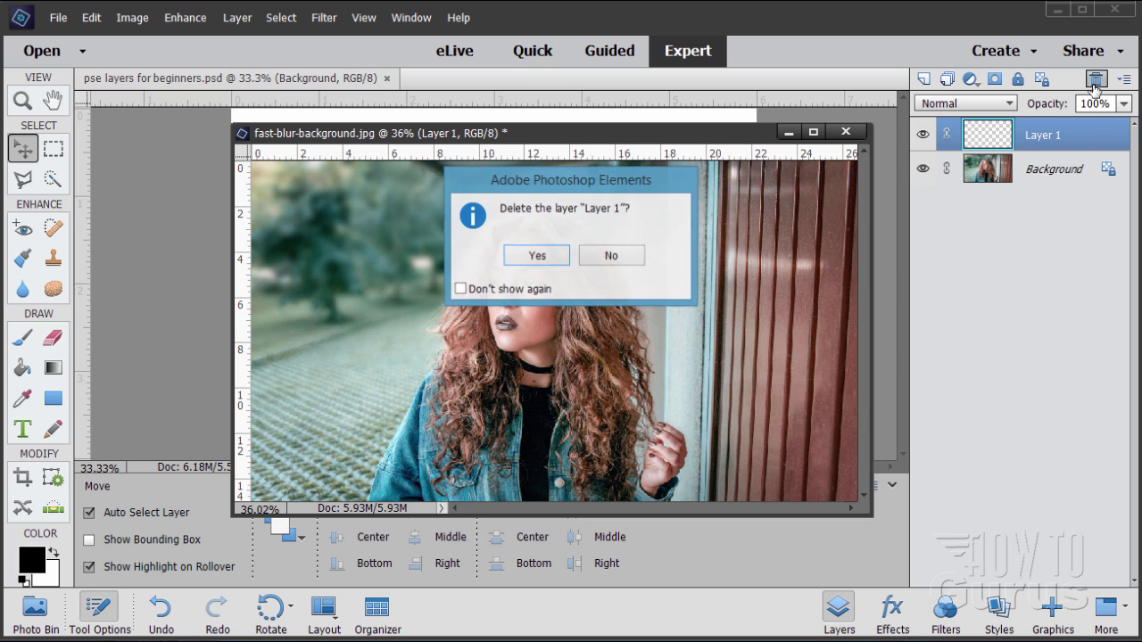
{"action": "left_click", "coordinate": [555, 257]}
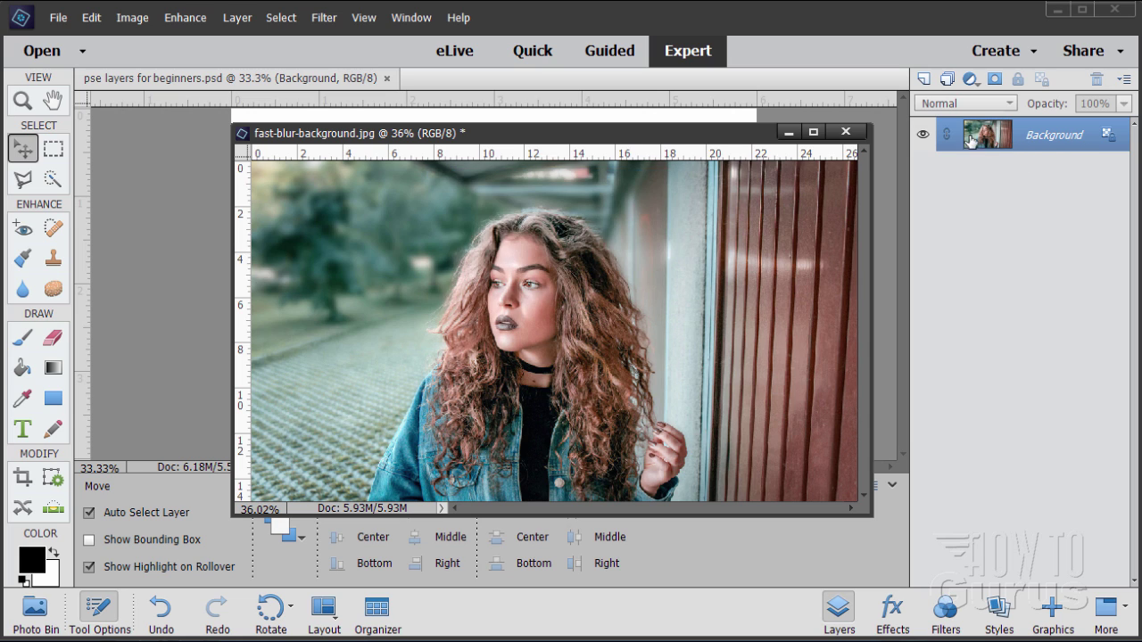
Duplicate the photo's Background layer and hide the original Background.
{"action": "left_click_drag", "start_coordinate": [977, 136], "coordinate": [928, 78]}
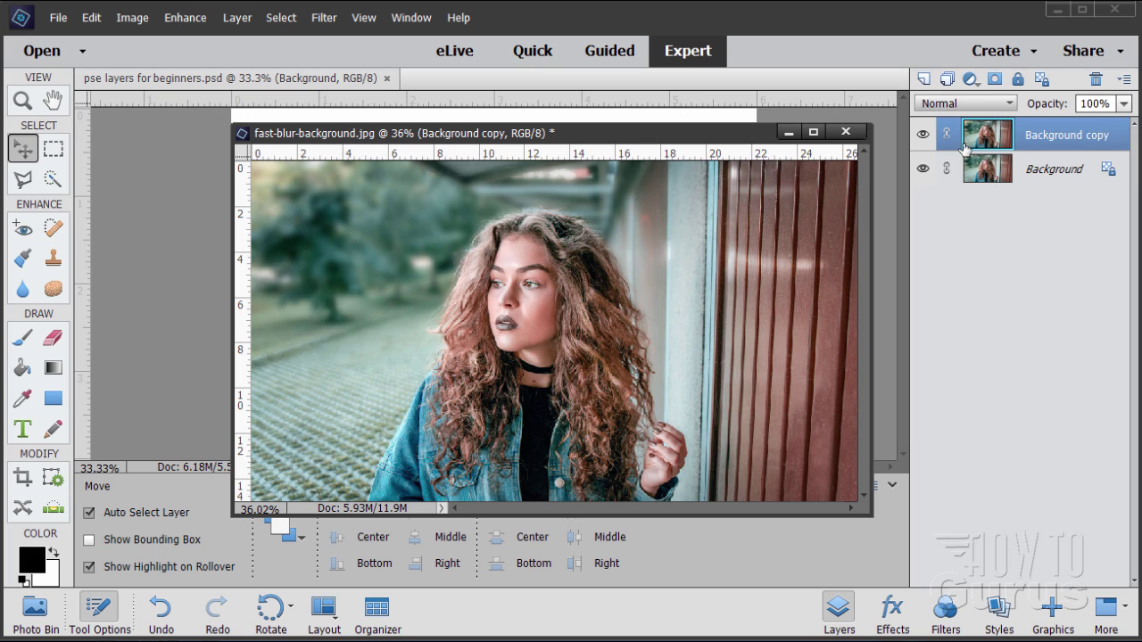
{"action": "left_click", "coordinate": [923, 168]}
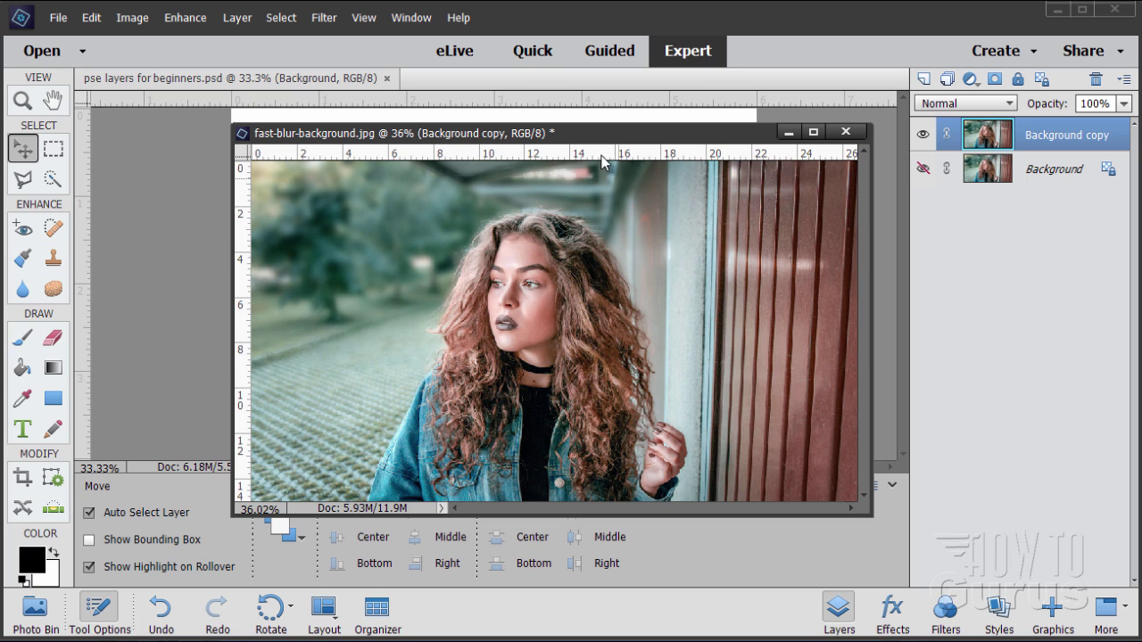
Enlarge the photo's floating window, zoom the photo to 50%, and fit the window's height around the picture.
{"action": "left_click_drag", "start_coordinate": [588, 140], "coordinate": [458, 26]}
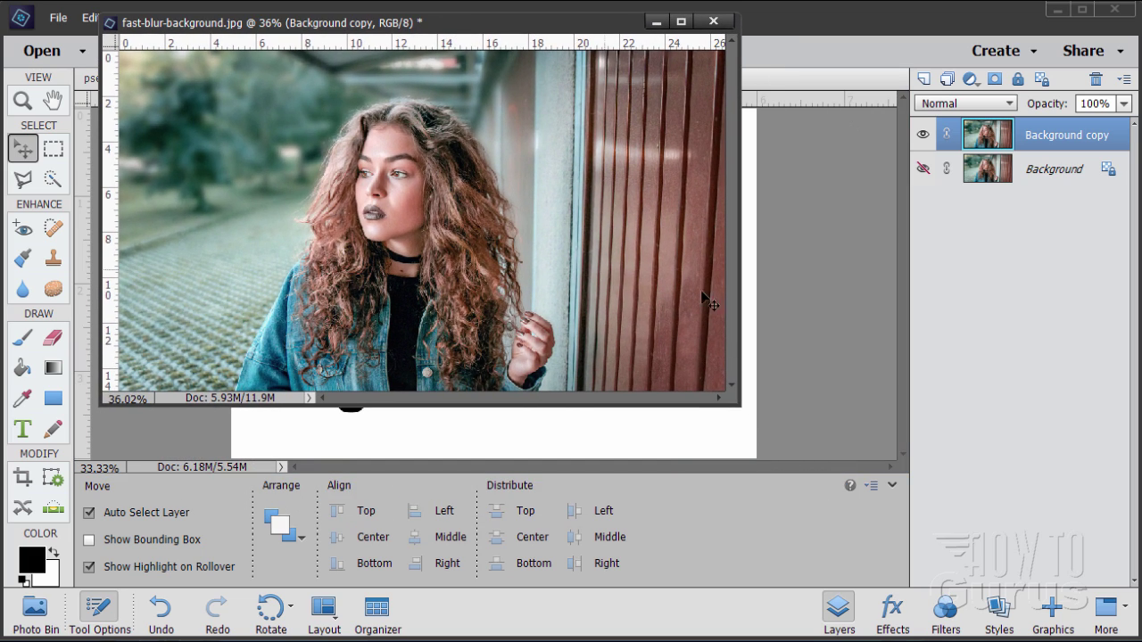
{"action": "left_click_drag", "start_coordinate": [737, 406], "coordinate": [996, 621]}
{"action": "left_click", "coordinate": [24, 103]}
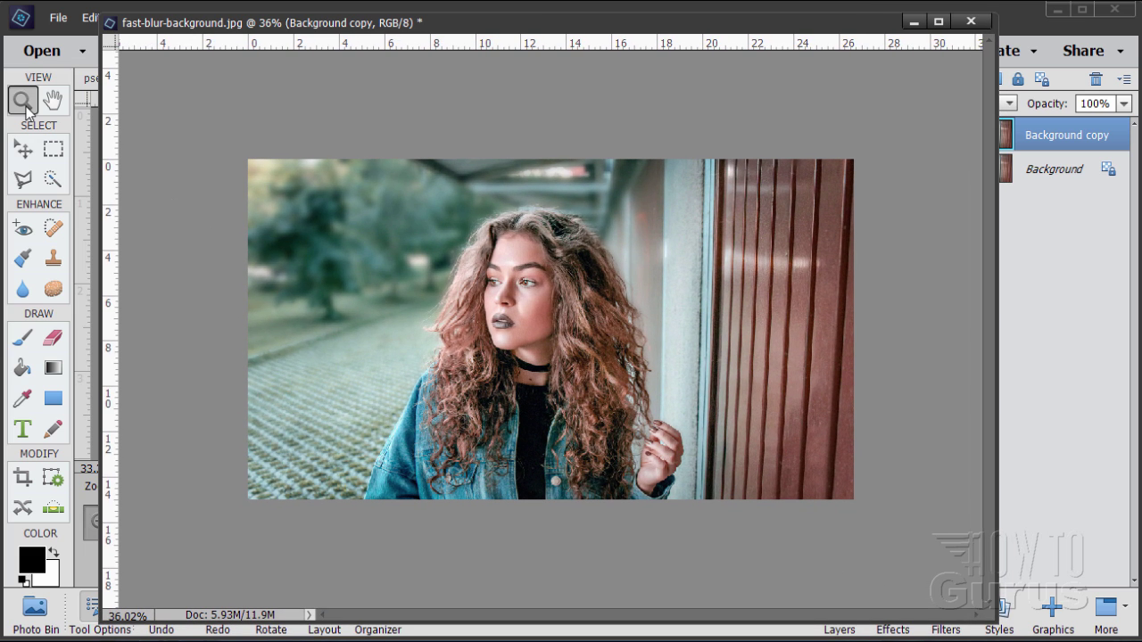
{"action": "left_click", "coordinate": [535, 342]}
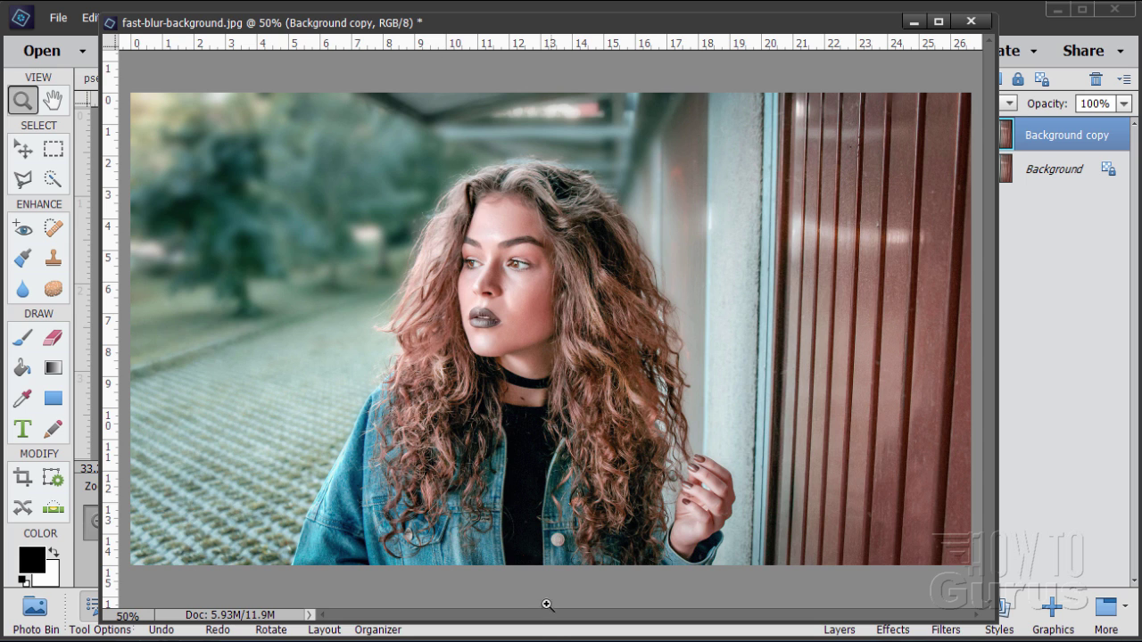
{"action": "left_click_drag", "start_coordinate": [537, 622], "coordinate": [522, 480]}
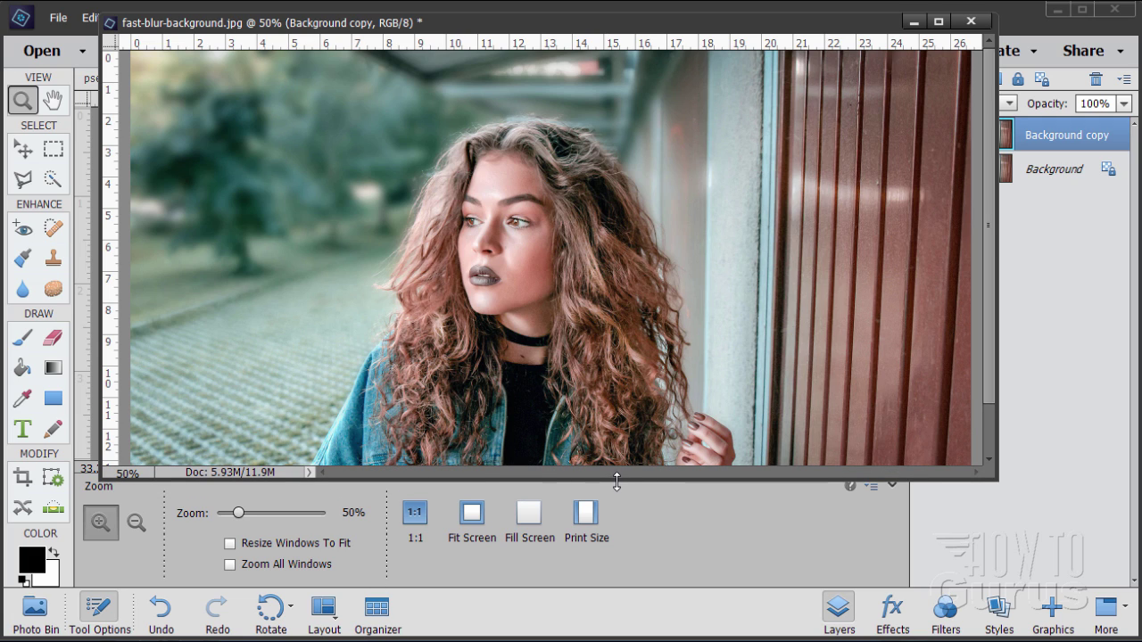
{"action": "left_click_drag", "start_coordinate": [616, 482], "coordinate": [653, 584]}
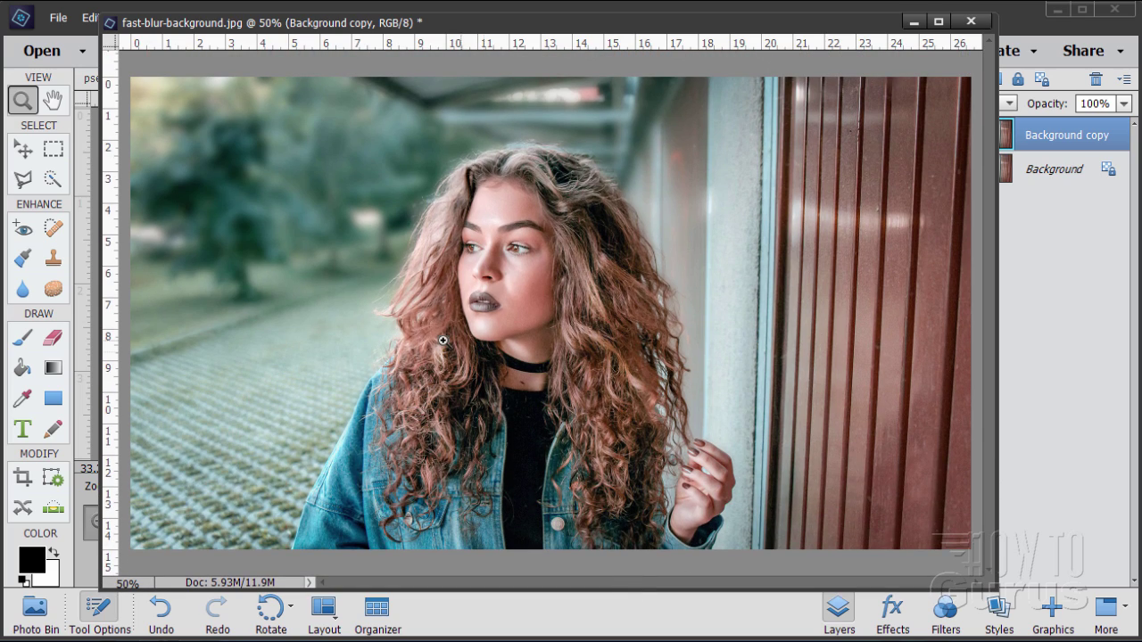
Zoom the photo out to 31% and shrink and reposition its floating window so the LAYERS document shows behind it.
{"action": "left_click_drag", "start_coordinate": [443, 30], "coordinate": [411, 48]}
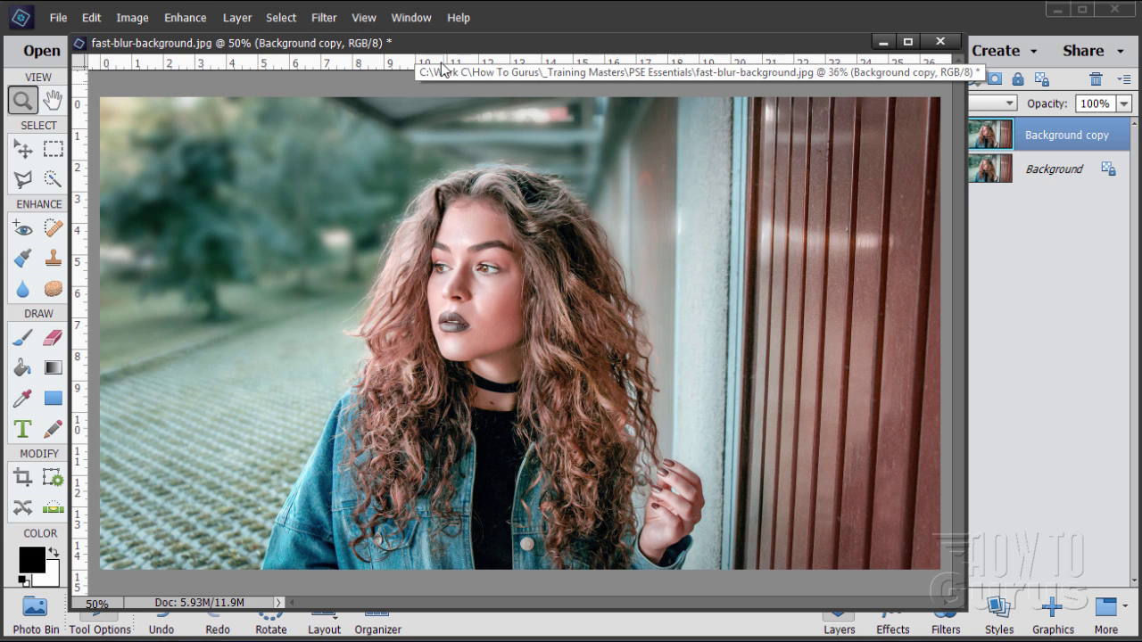
{"action": "left_click_drag", "start_coordinate": [436, 46], "coordinate": [675, 47]}
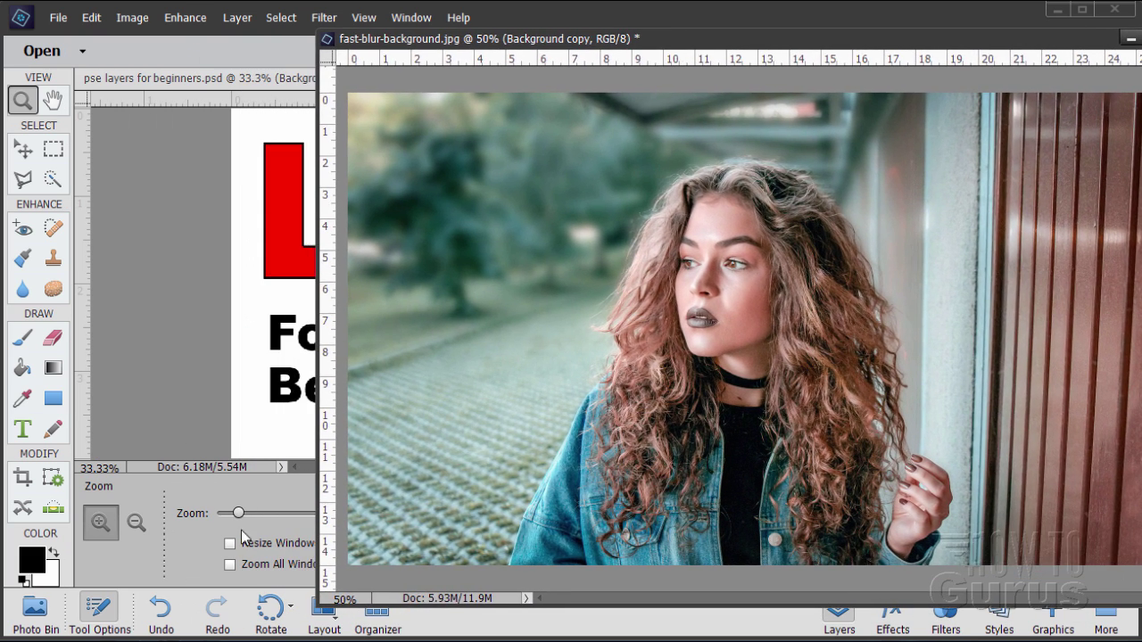
{"action": "left_click_drag", "start_coordinate": [238, 513], "coordinate": [230, 515]}
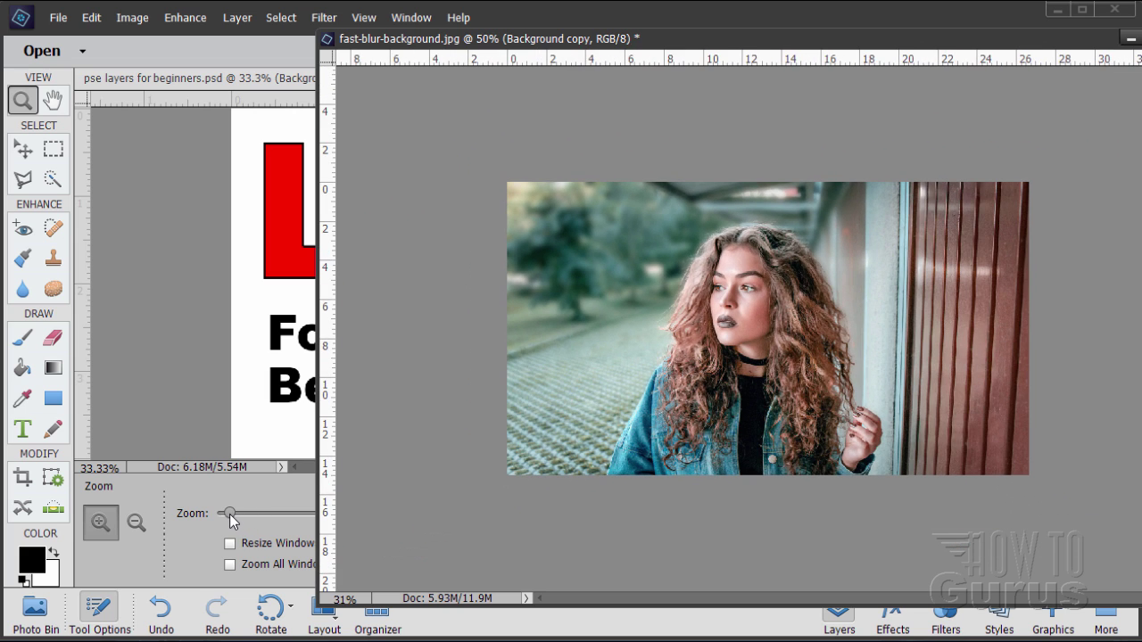
{"action": "left_click", "coordinate": [320, 602]}
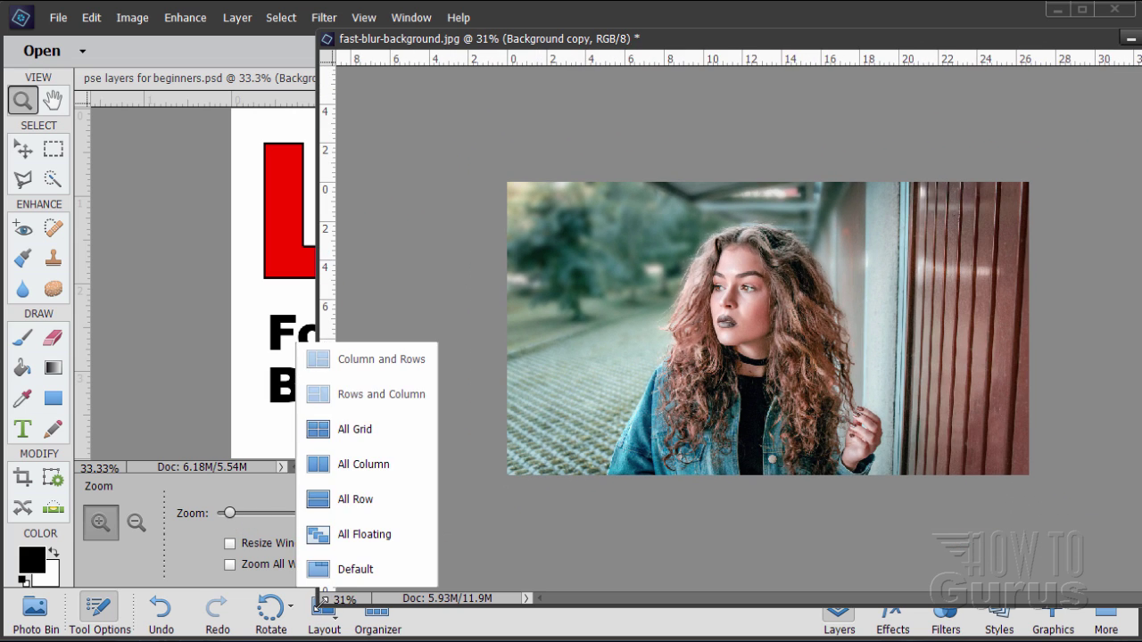
{"action": "left_click_drag", "start_coordinate": [319, 599], "coordinate": [611, 387]}
{"action": "left_click_drag", "start_coordinate": [847, 46], "coordinate": [581, 234]}
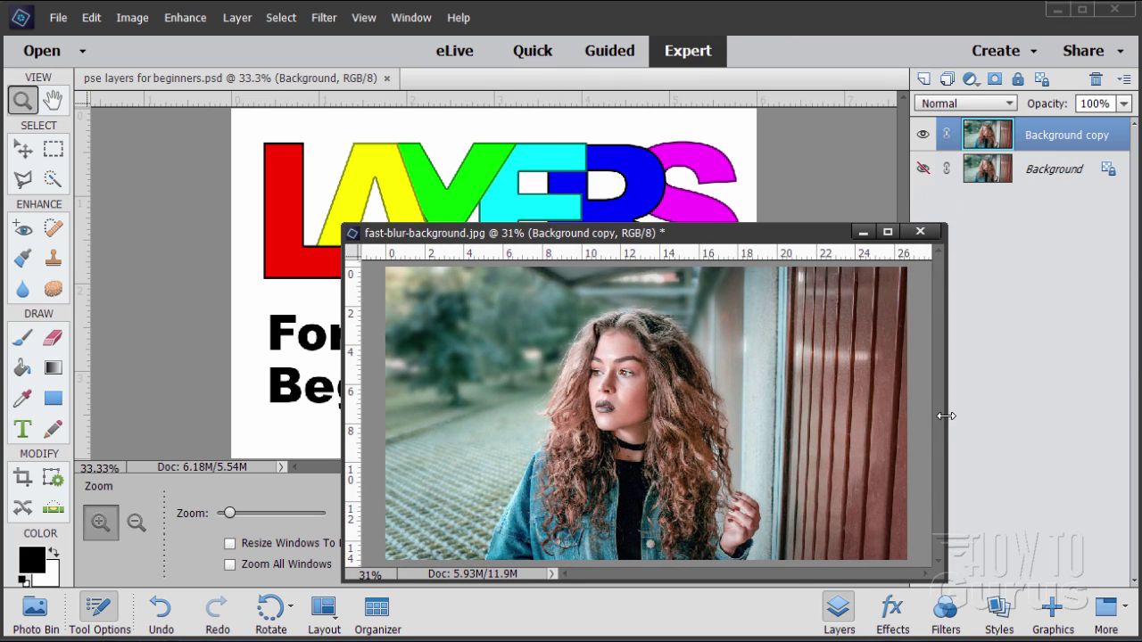
{"action": "left_click_drag", "start_coordinate": [945, 413], "coordinate": [904, 419]}
{"action": "left_click_drag", "start_coordinate": [741, 238], "coordinate": [830, 268]}
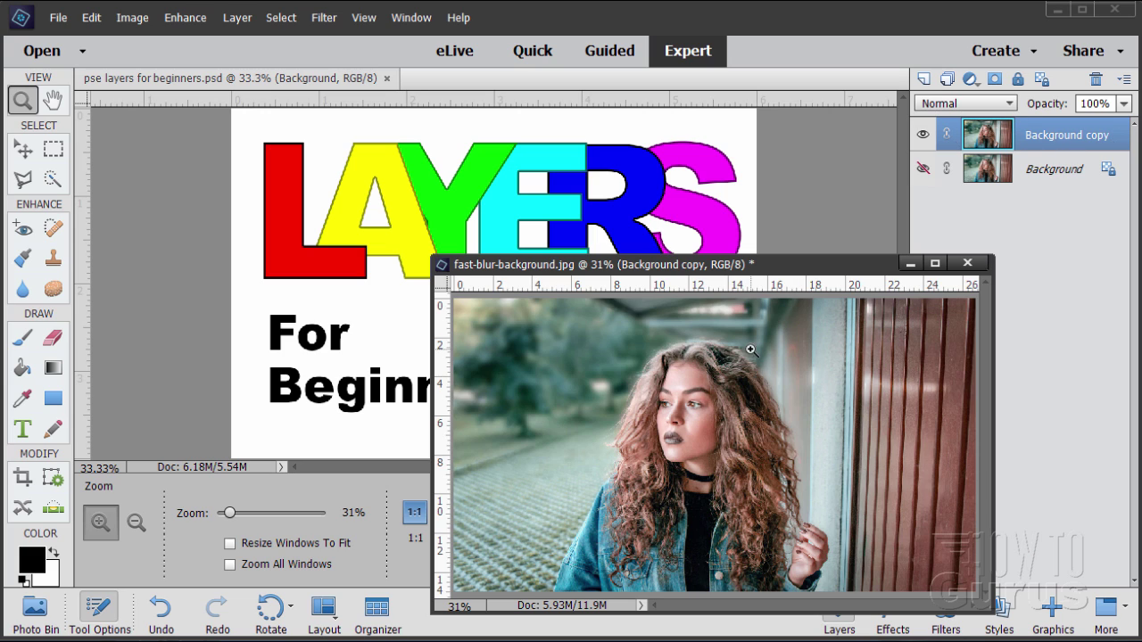
Copy the photo's Background copy layer into pse layers for beginners.psd, minimize the photo's window and check the open files in the Photo Bin.
{"action": "left_click_drag", "start_coordinate": [1030, 134], "coordinate": [527, 160]}
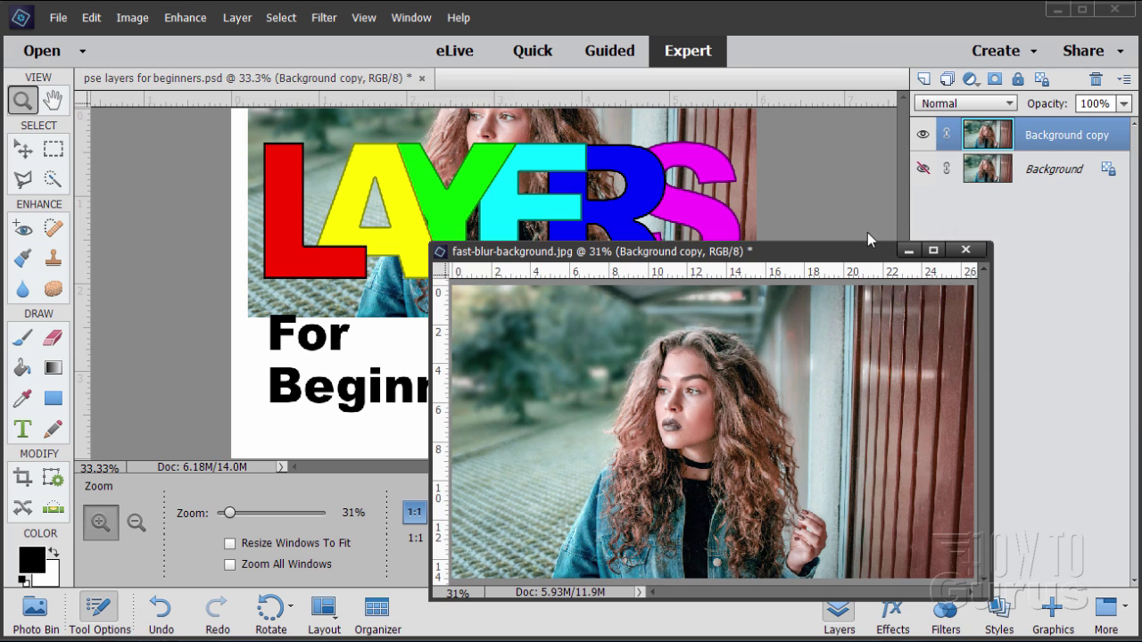
{"action": "left_click_drag", "start_coordinate": [849, 258], "coordinate": [766, 214]}
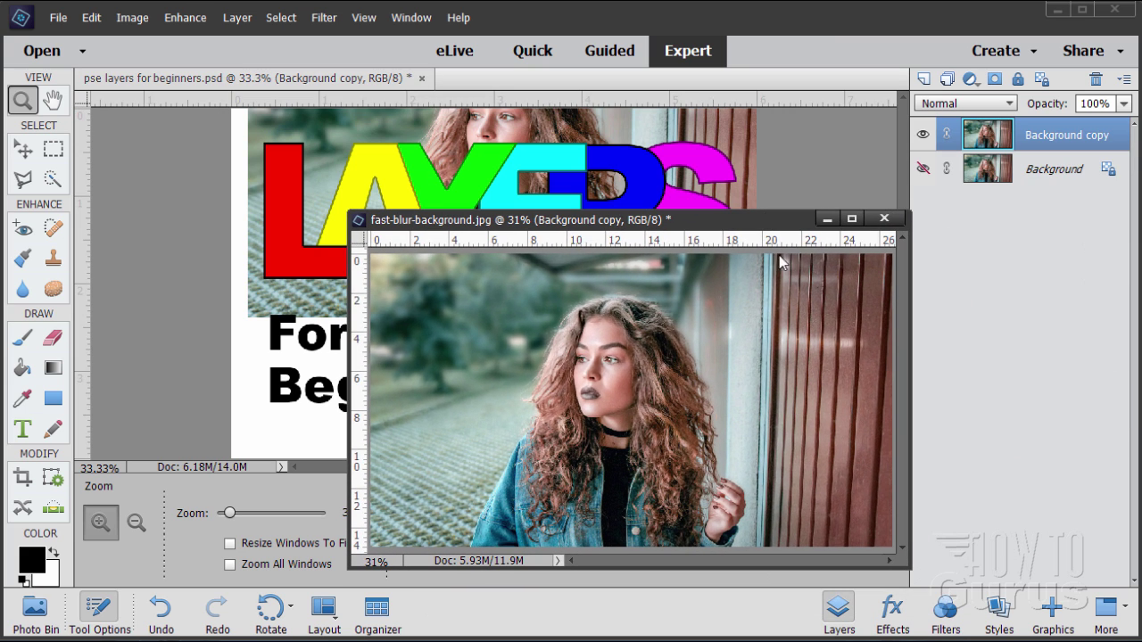
{"action": "left_click", "coordinate": [828, 220]}
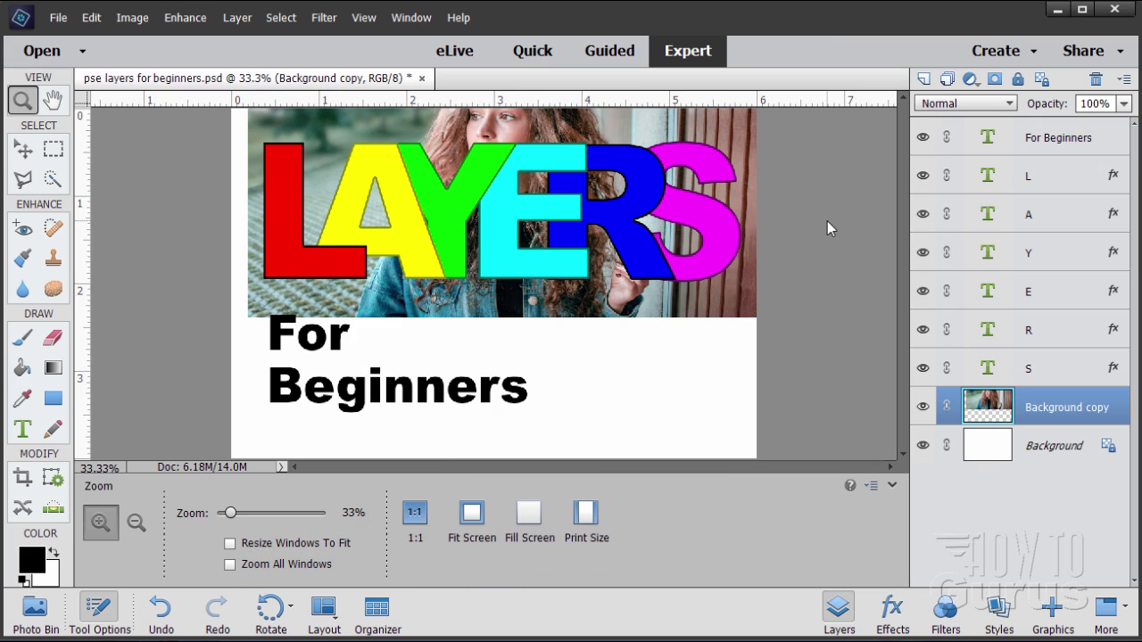
{"action": "left_click", "coordinate": [38, 609]}
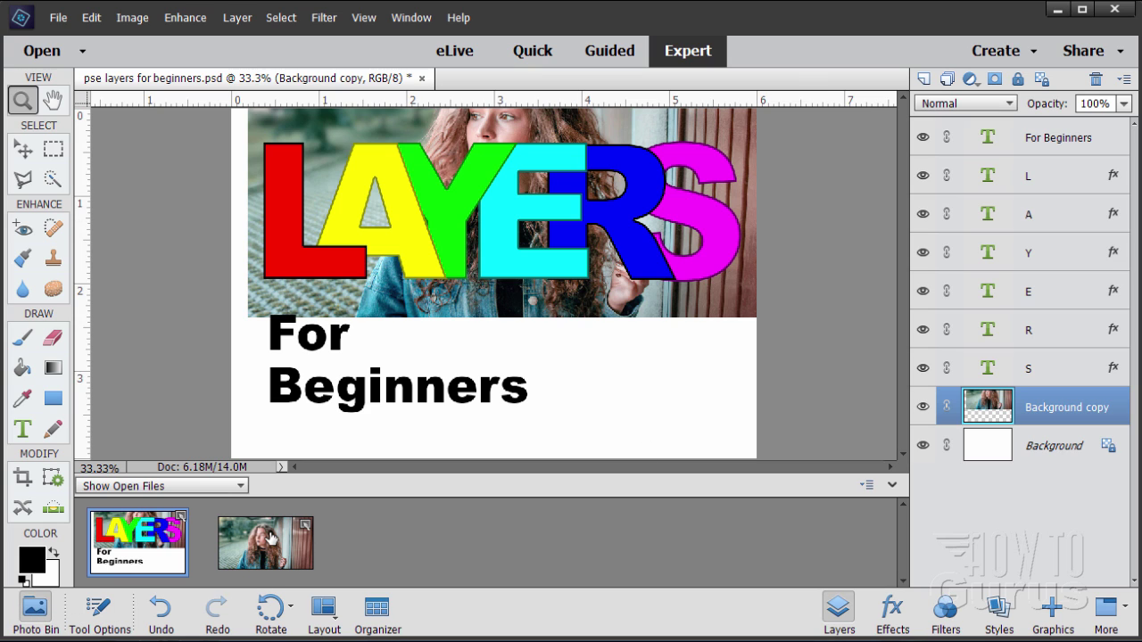
{"action": "left_click", "coordinate": [100, 609]}
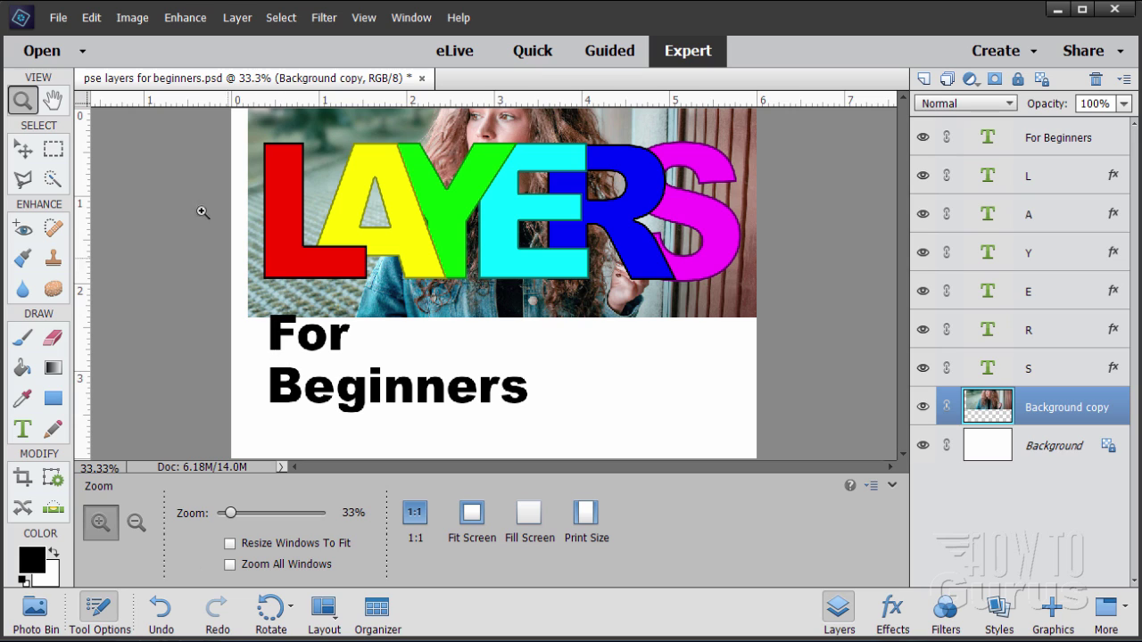
Move the photo layer so it spans the page's full width, with narrow white strips above and below.
{"action": "left_click", "coordinate": [27, 152]}
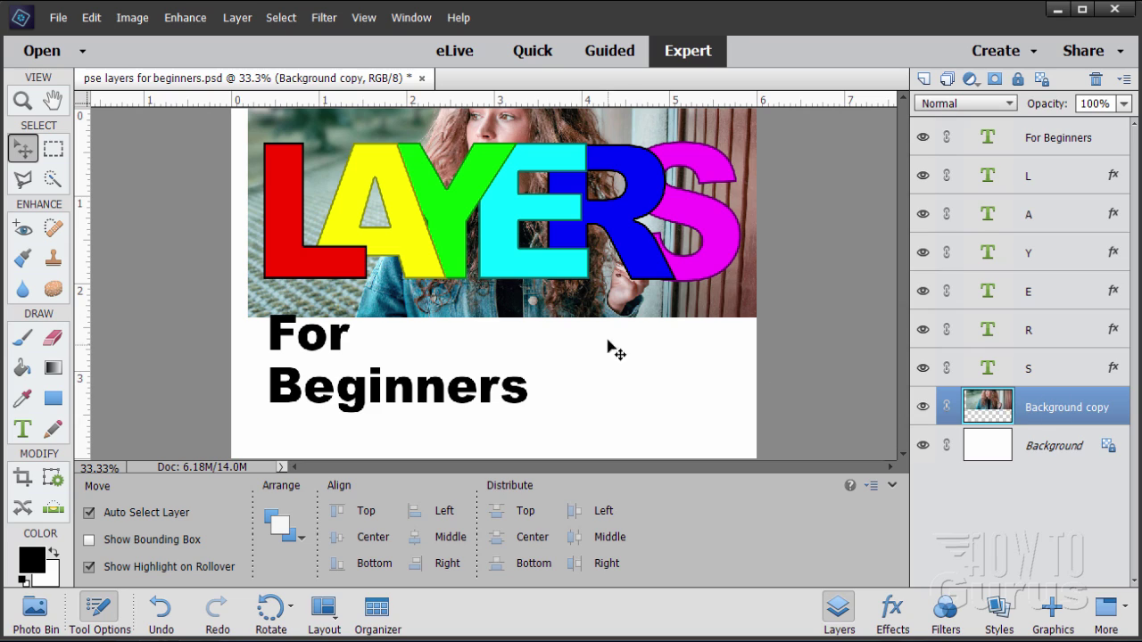
{"action": "left_click_drag", "start_coordinate": [624, 307], "coordinate": [576, 446]}
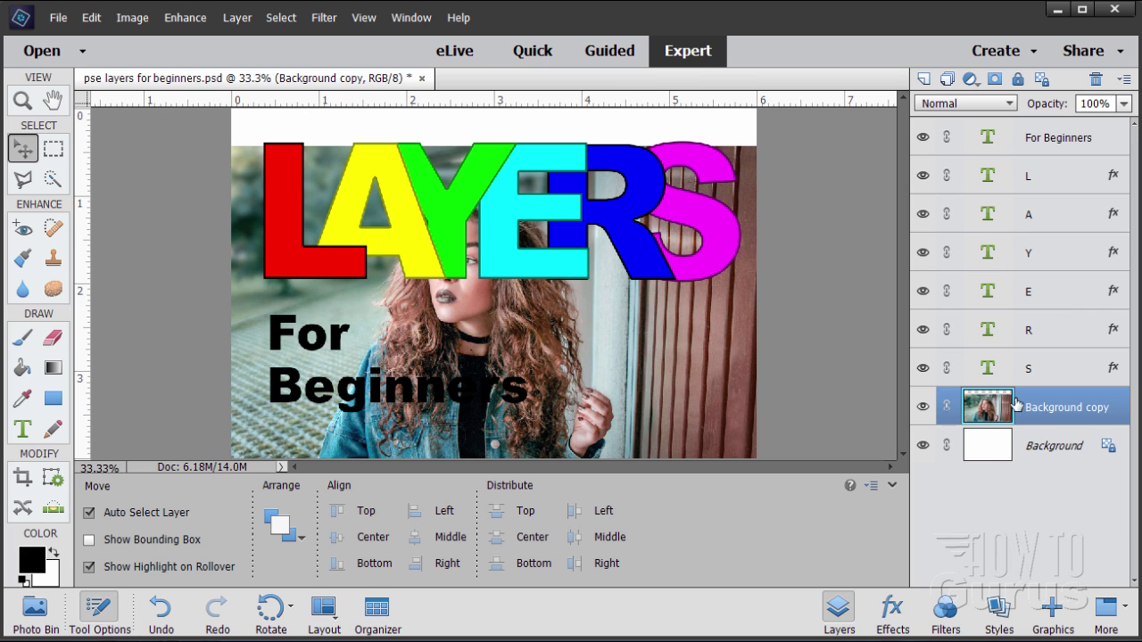
{"action": "left_click_drag", "start_coordinate": [709, 406], "coordinate": [679, 407]}
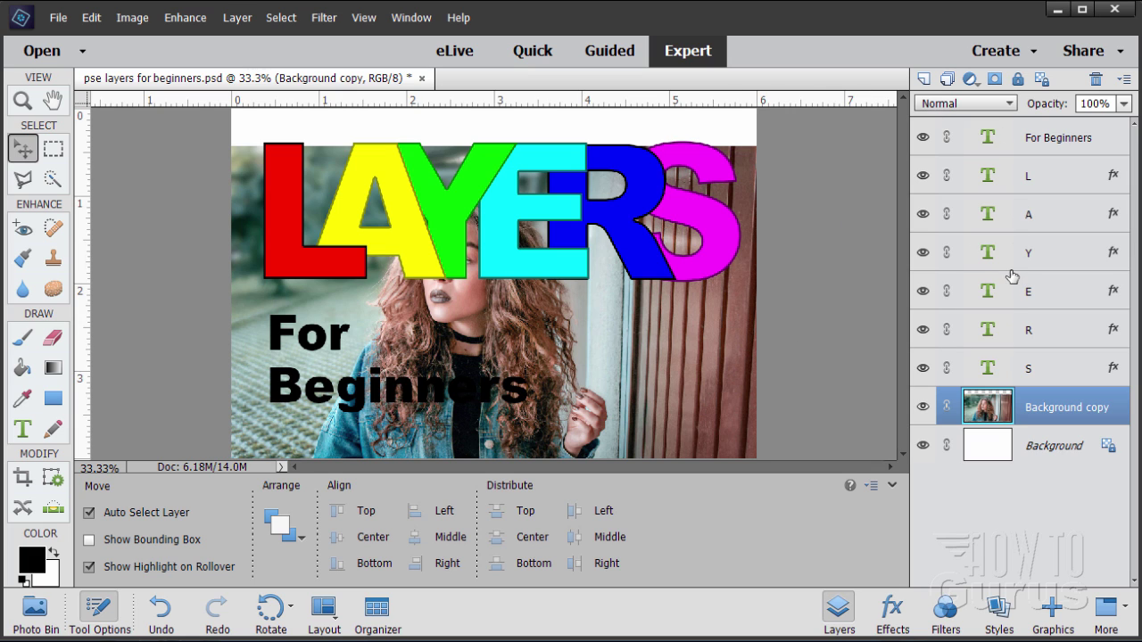
{"action": "mouse_move", "coordinate": [676, 392]}
{"action": "left_mouse_down"}
{"action": "mouse_move", "coordinate": [682, 364]}
{"action": "mouse_move", "coordinate": [680, 376]}
{"action": "left_mouse_up"}
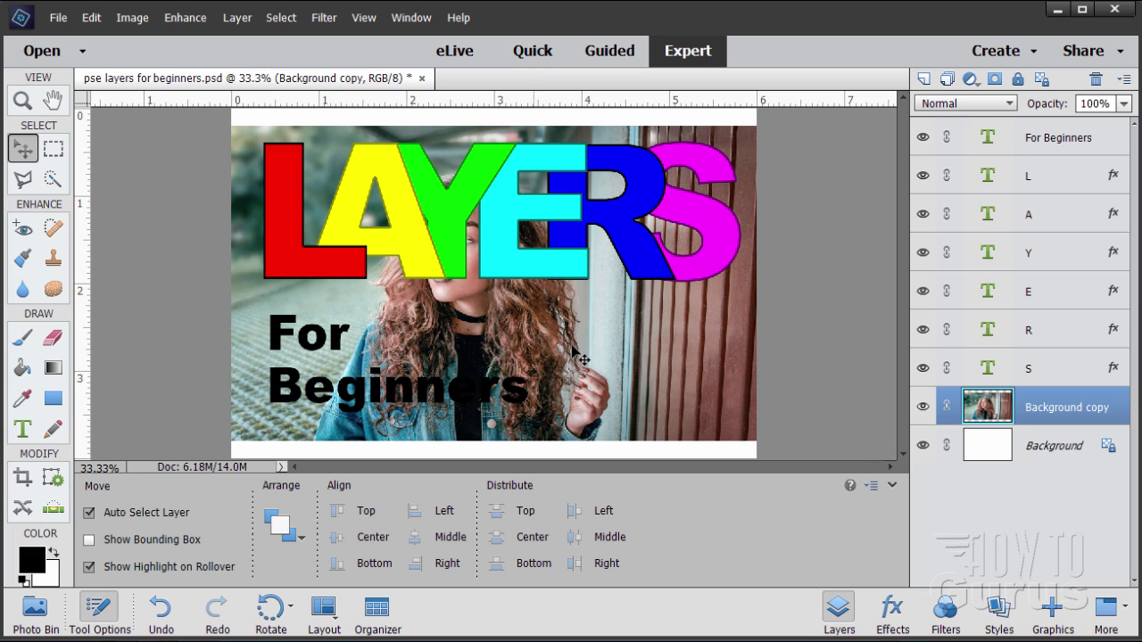
Select the For Beginners text layer and move the text slightly down and to the right on the page.
{"action": "left_click", "coordinate": [1061, 148]}
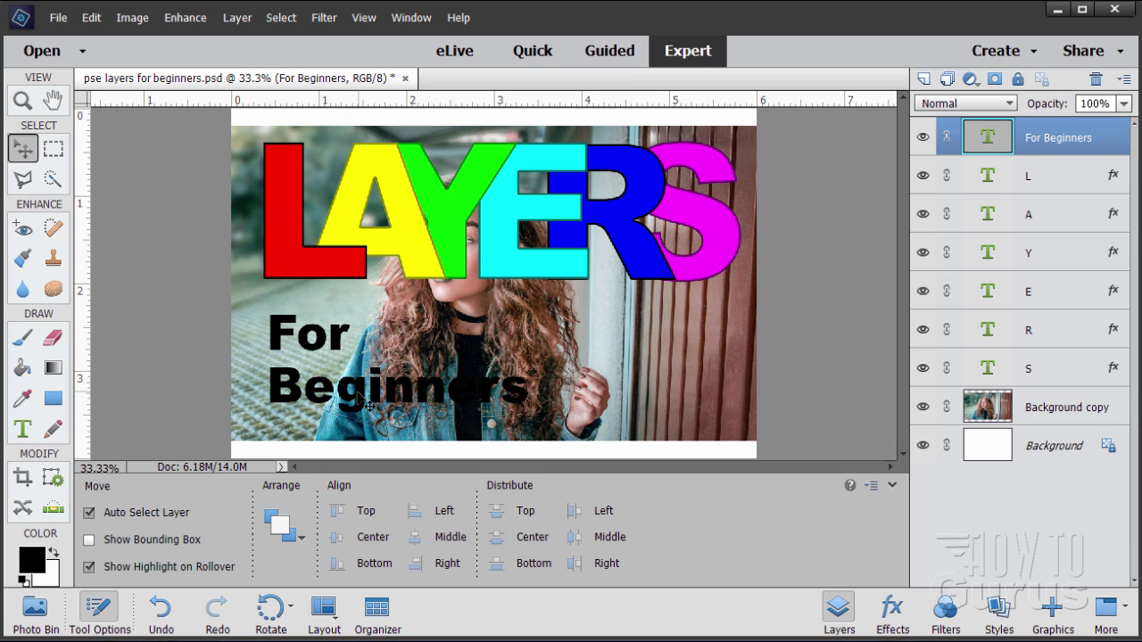
{"action": "left_click_drag", "start_coordinate": [368, 406], "coordinate": [409, 404]}
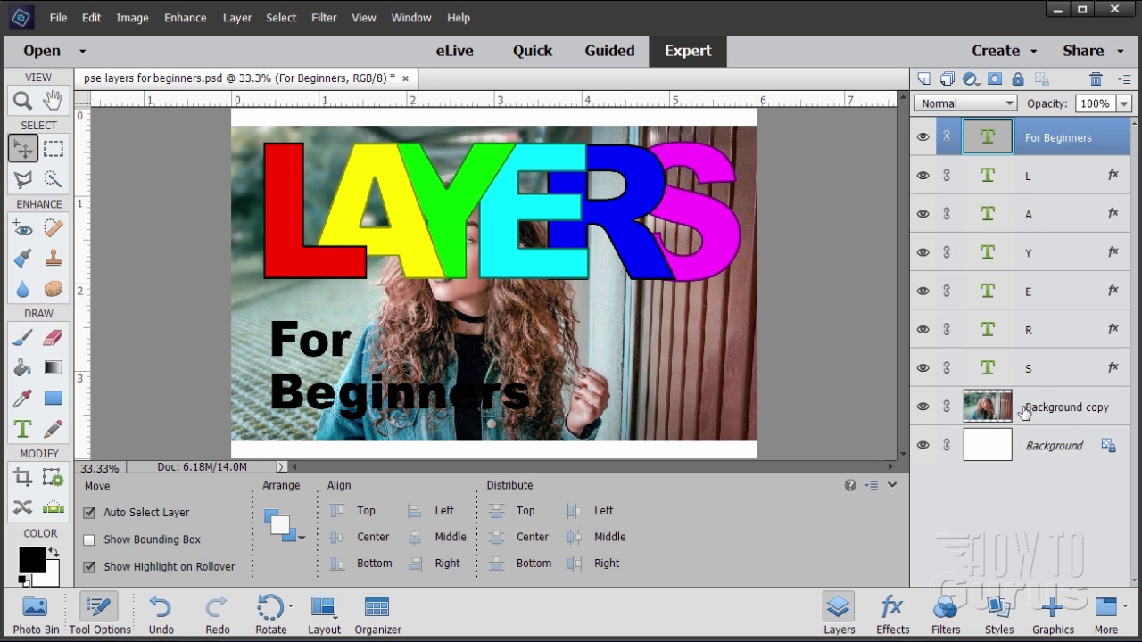
Reorder the photo's Background copy layer above all the letter layers, directly below the For Beginners text.
{"action": "left_click_drag", "start_coordinate": [1024, 412], "coordinate": [1030, 208]}
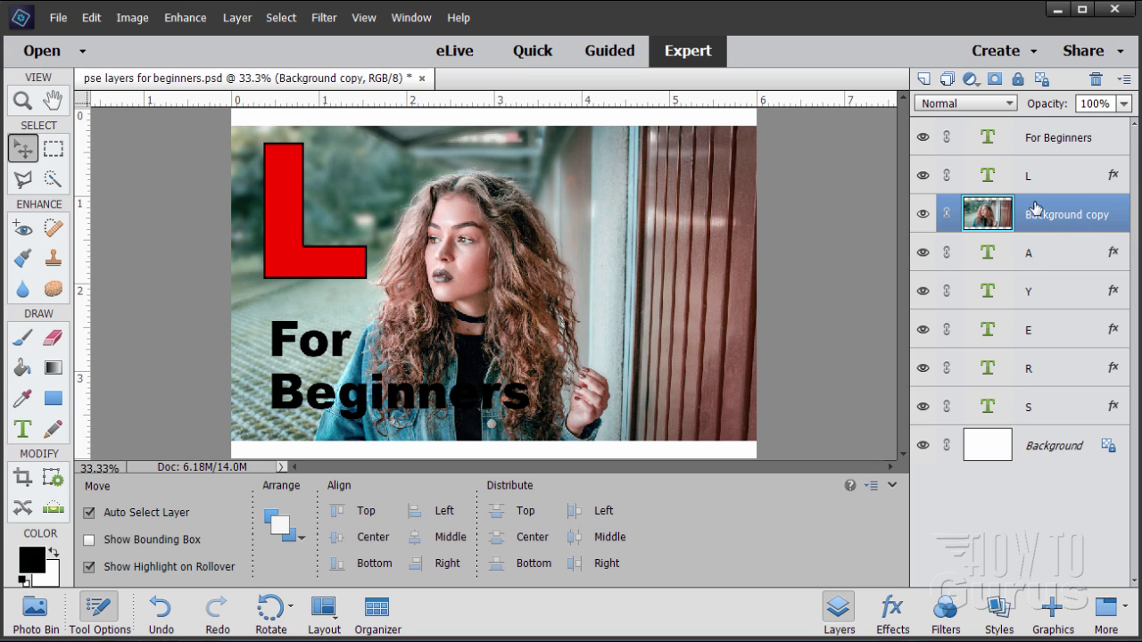
{"action": "left_click_drag", "start_coordinate": [1034, 208], "coordinate": [1019, 179]}
{"action": "left_click_drag", "start_coordinate": [1033, 227], "coordinate": [1022, 176]}
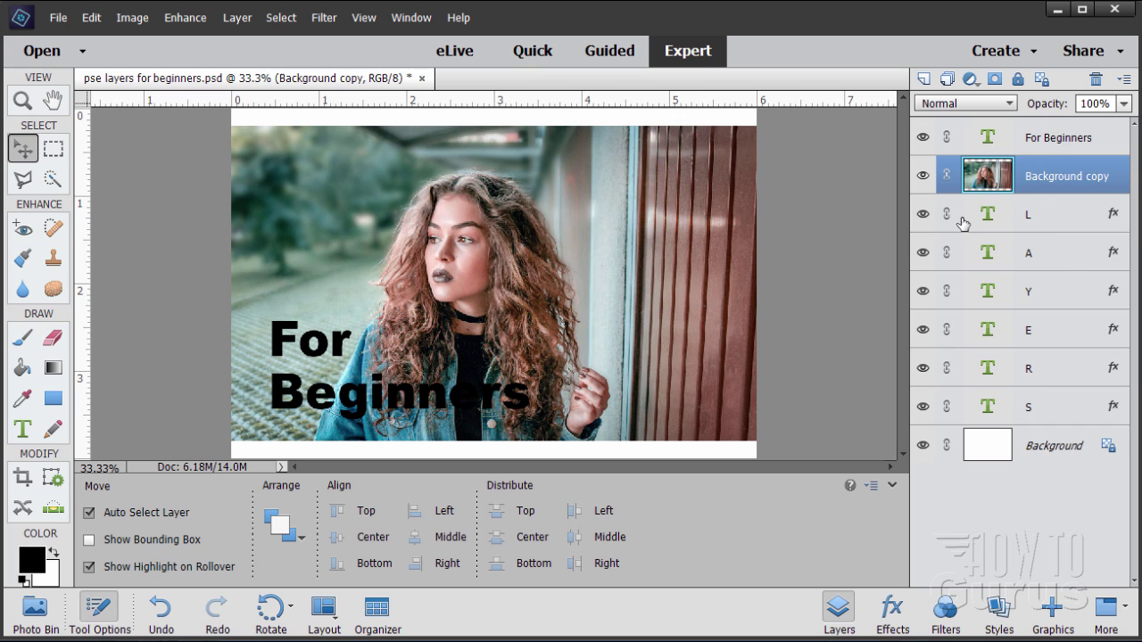
Toggle the Background copy layer's visibility several times to compare the page with and without the photo, leaving it shown.
{"action": "left_click", "coordinate": [923, 177]}
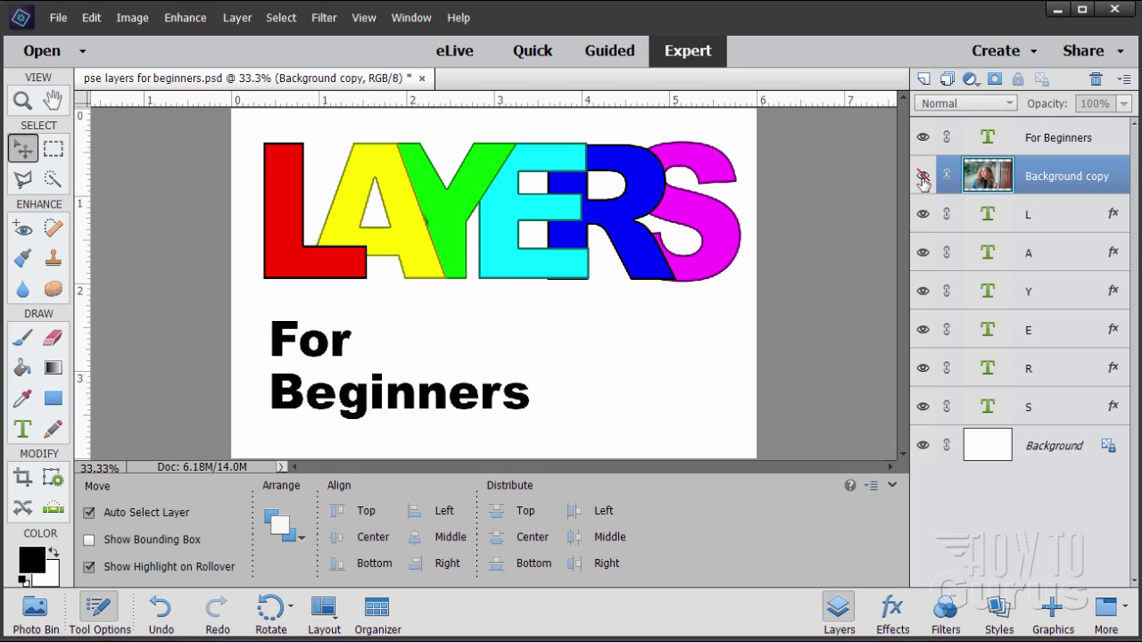
{"action": "left_click", "coordinate": [922, 177]}
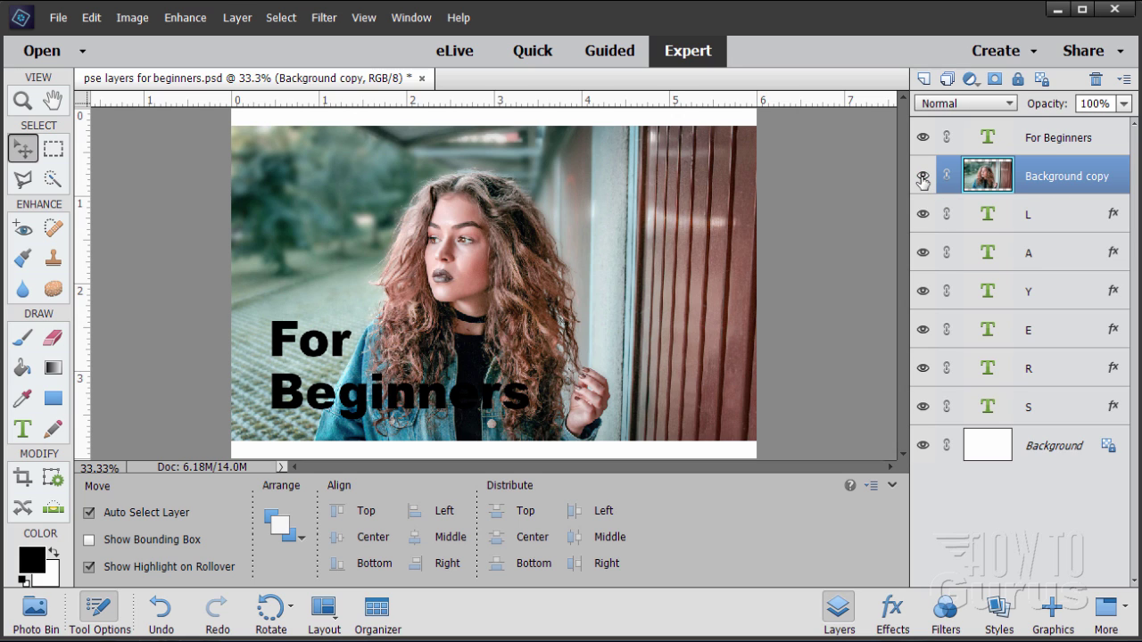
{"action": "left_click", "coordinate": [923, 177]}
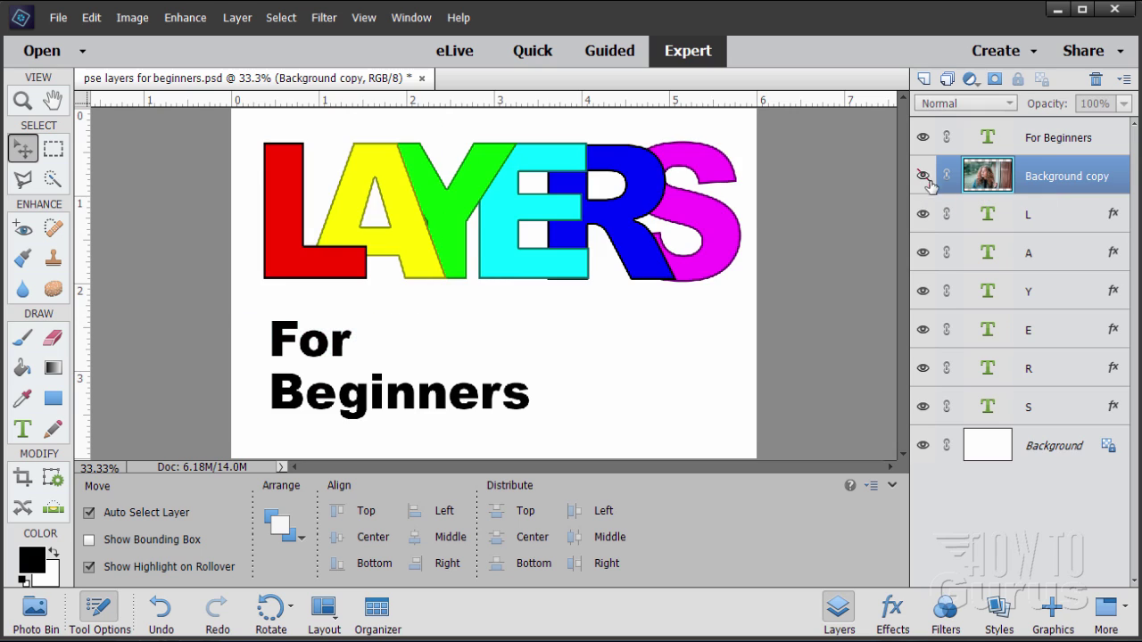
{"action": "left_click", "coordinate": [927, 178]}
{"action": "left_click", "coordinate": [925, 177]}
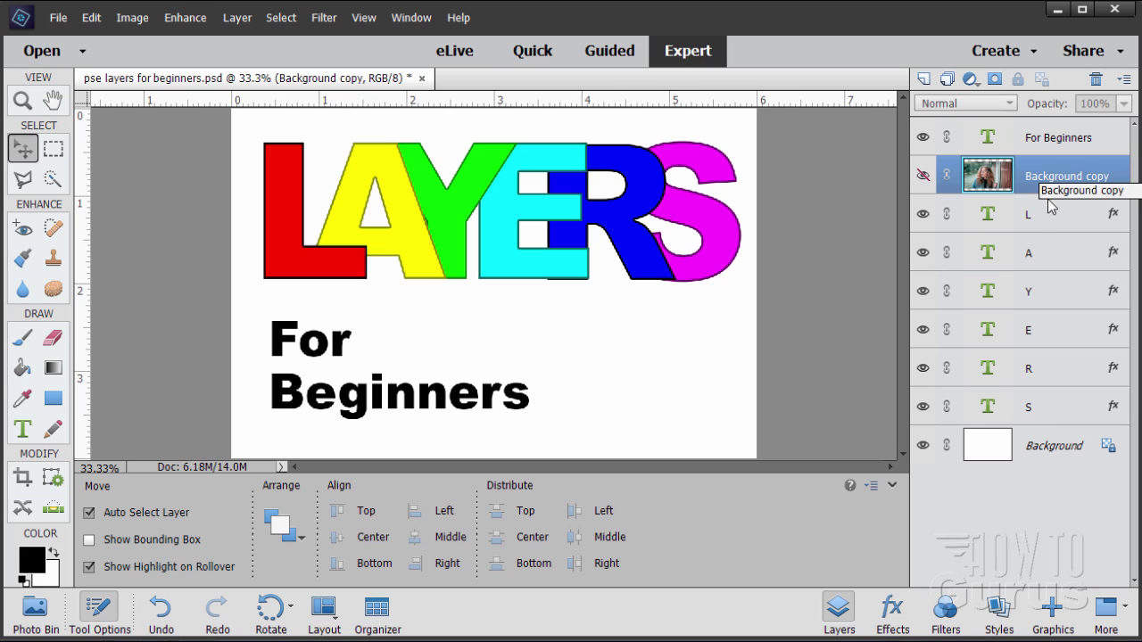
{"action": "left_click", "coordinate": [924, 176]}
{"action": "left_click", "coordinate": [924, 176]}
{"action": "left_click", "coordinate": [924, 176]}
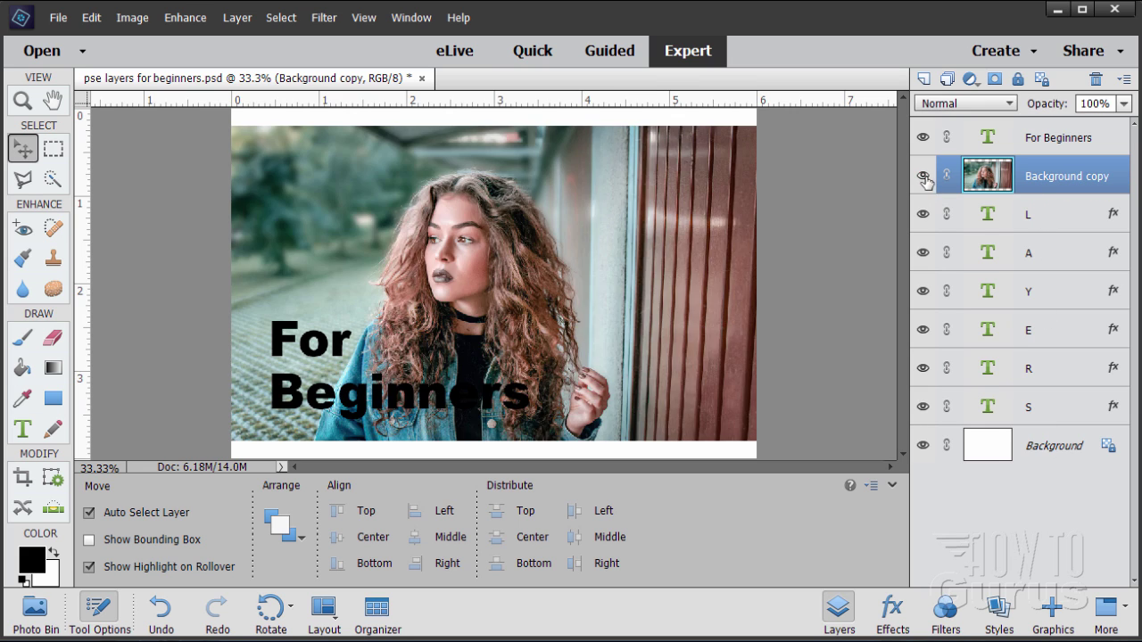
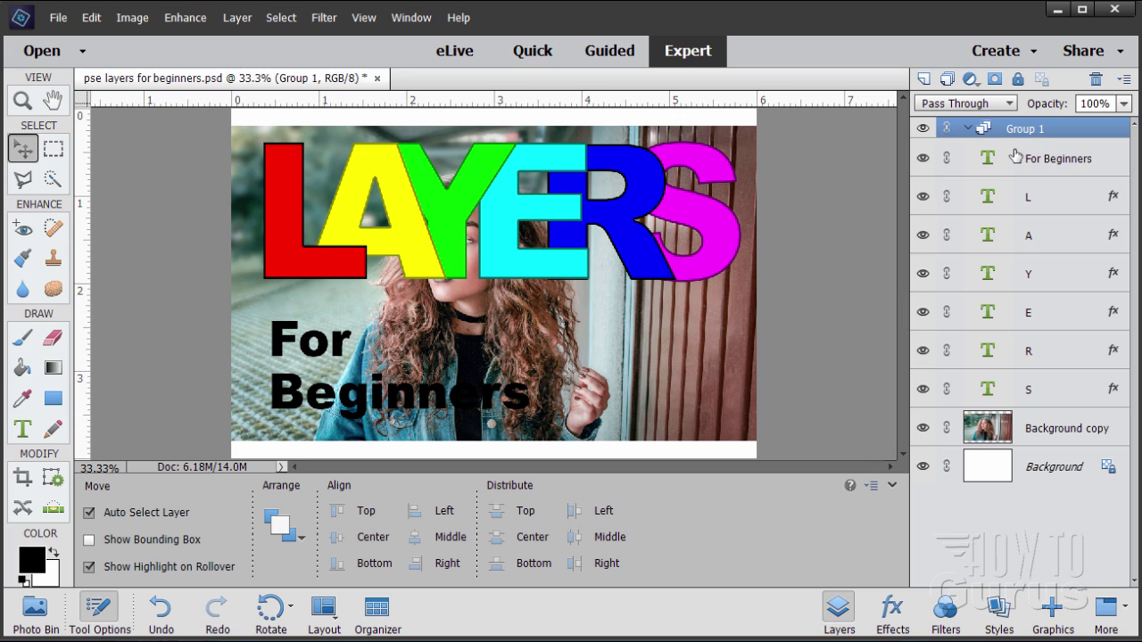
Select all the text layers in Group 1 together, from For Beginners through S.
{"action": "left_click", "coordinate": [1016, 157]}
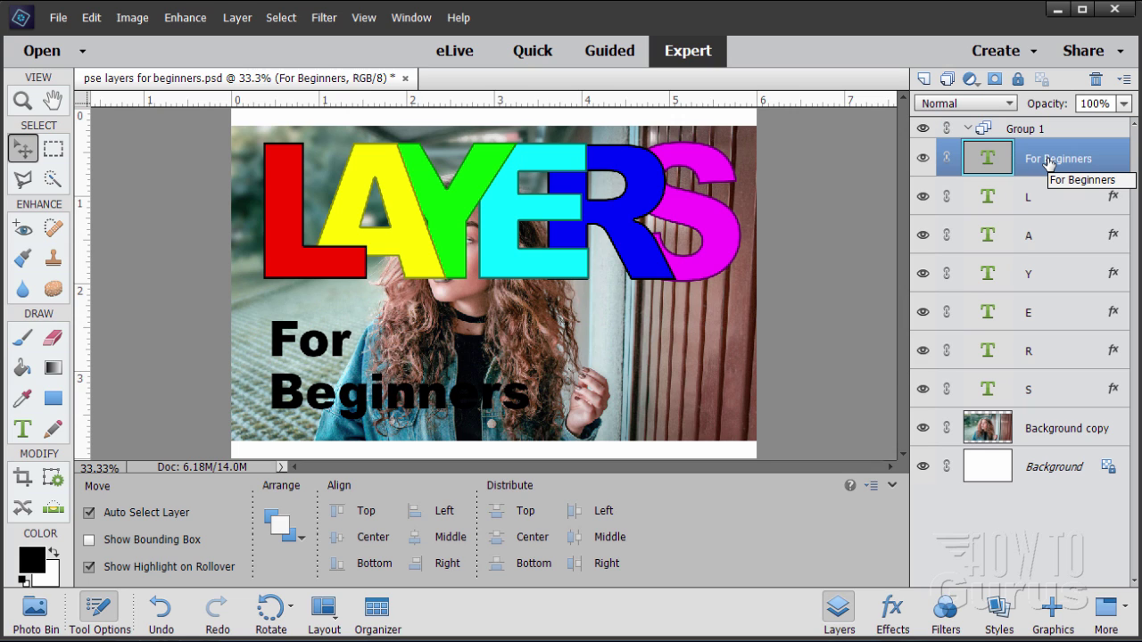
{"action": "key", "text": "shift"}
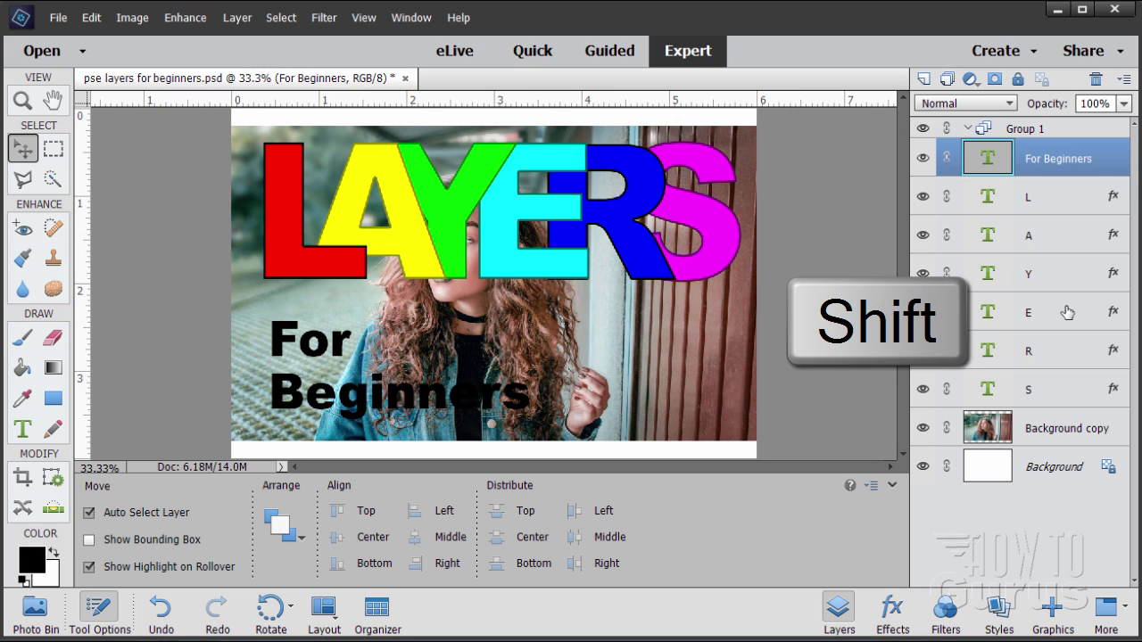
{"action": "left_click", "coordinate": [1066, 388], "text": "shift"}
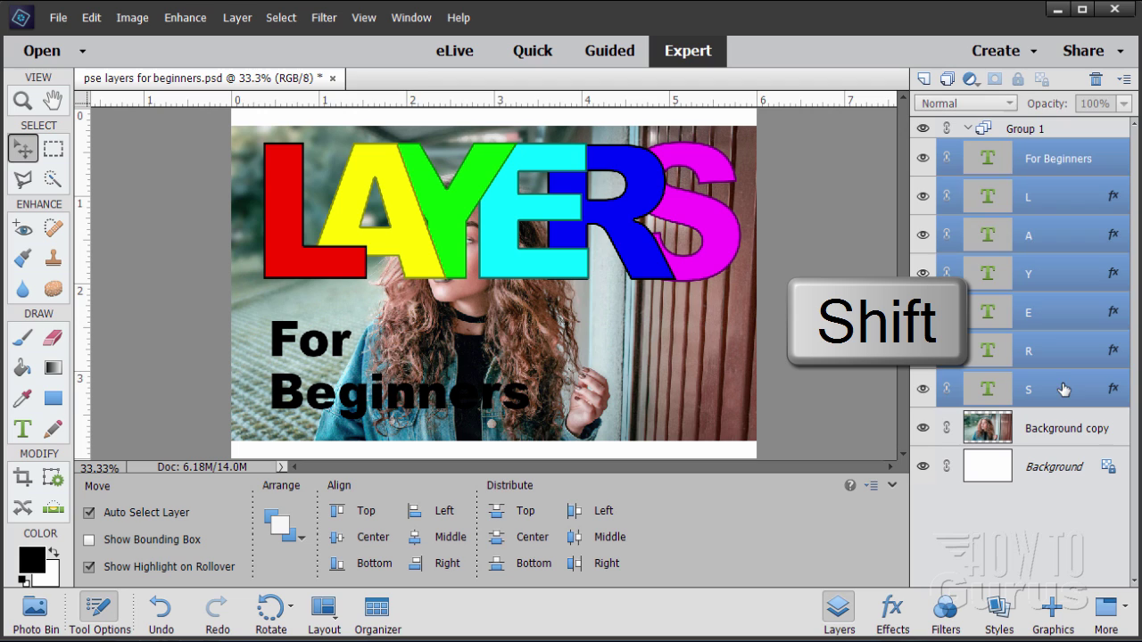
{"action": "left_click", "coordinate": [1046, 158]}
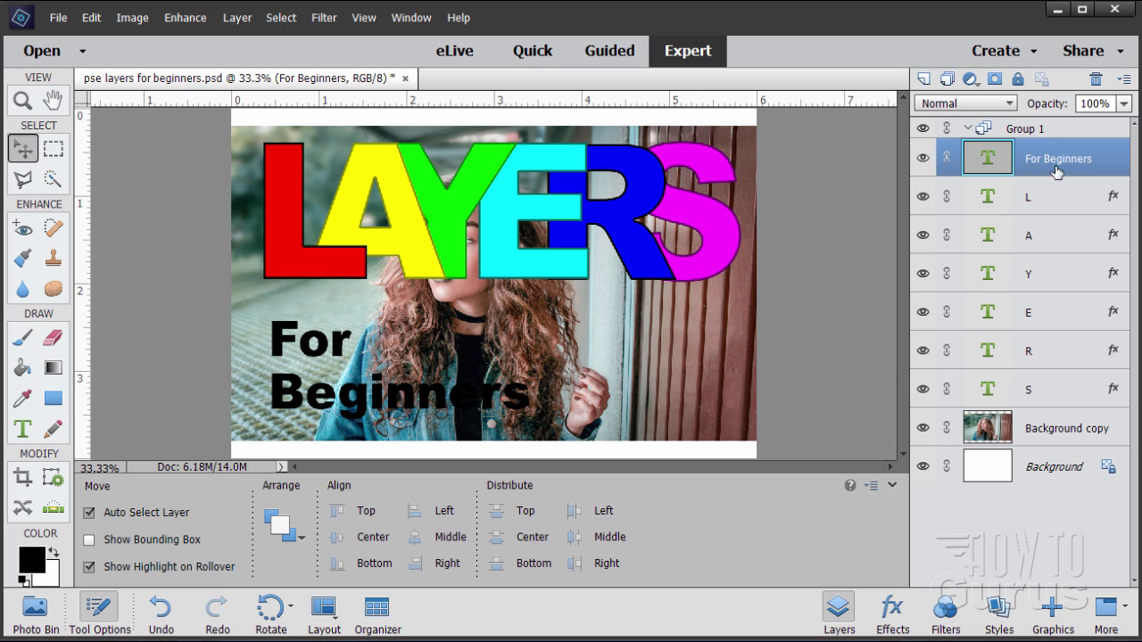
{"action": "left_click", "coordinate": [1054, 392], "text": "shift"}
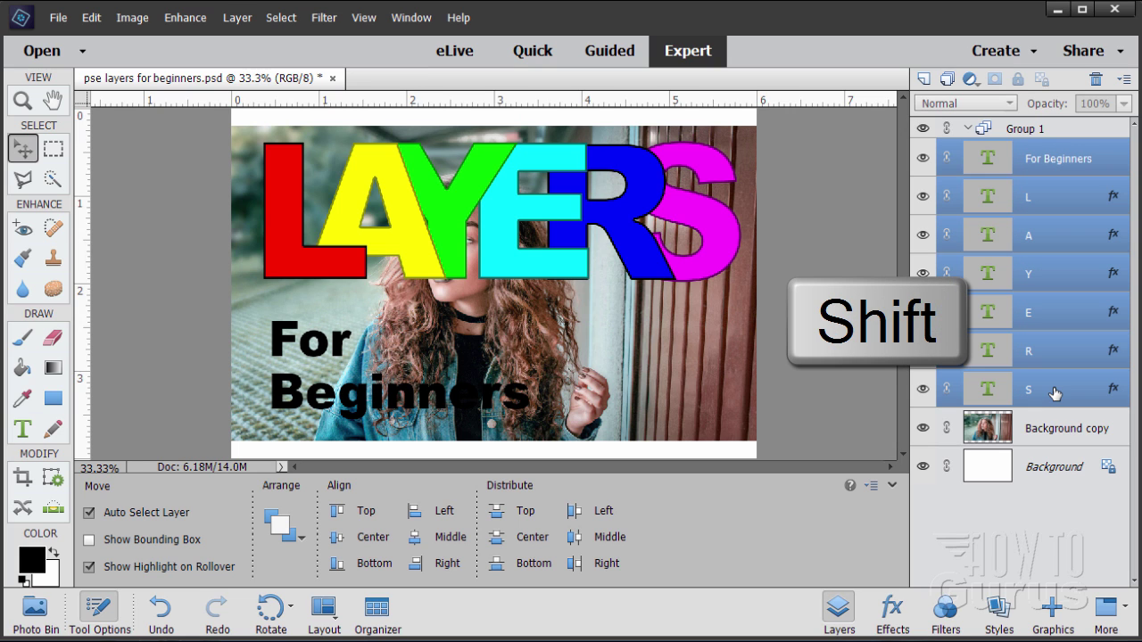
Place all the selected text layers inside Group 1 and collapse the group.
{"action": "left_click_drag", "start_coordinate": [1027, 159], "coordinate": [1028, 130]}
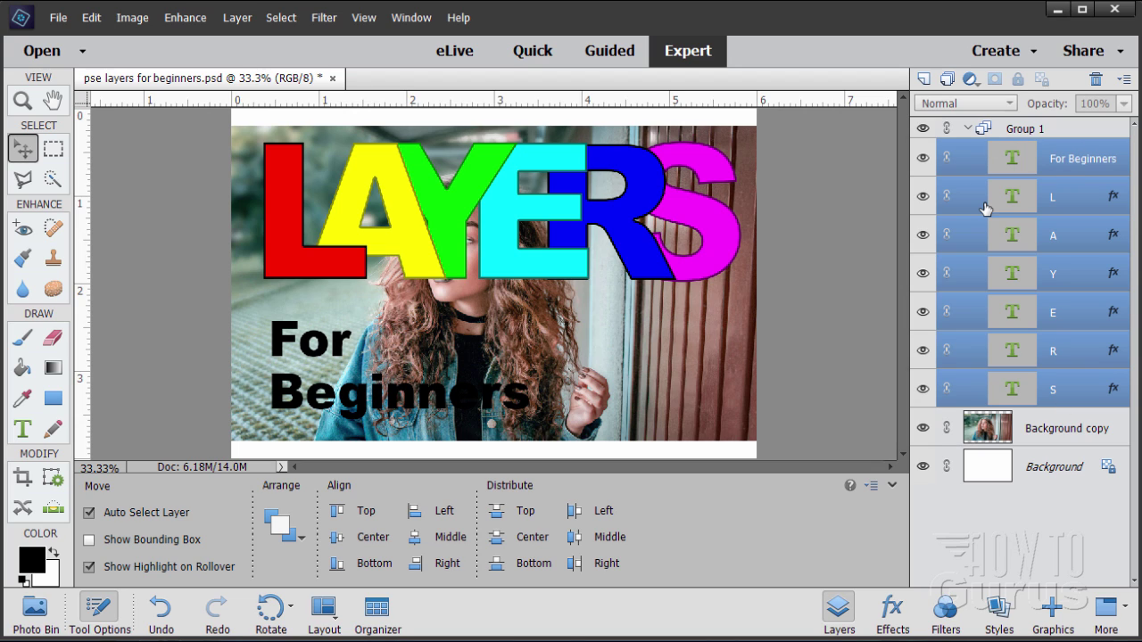
{"action": "left_click", "coordinate": [968, 129]}
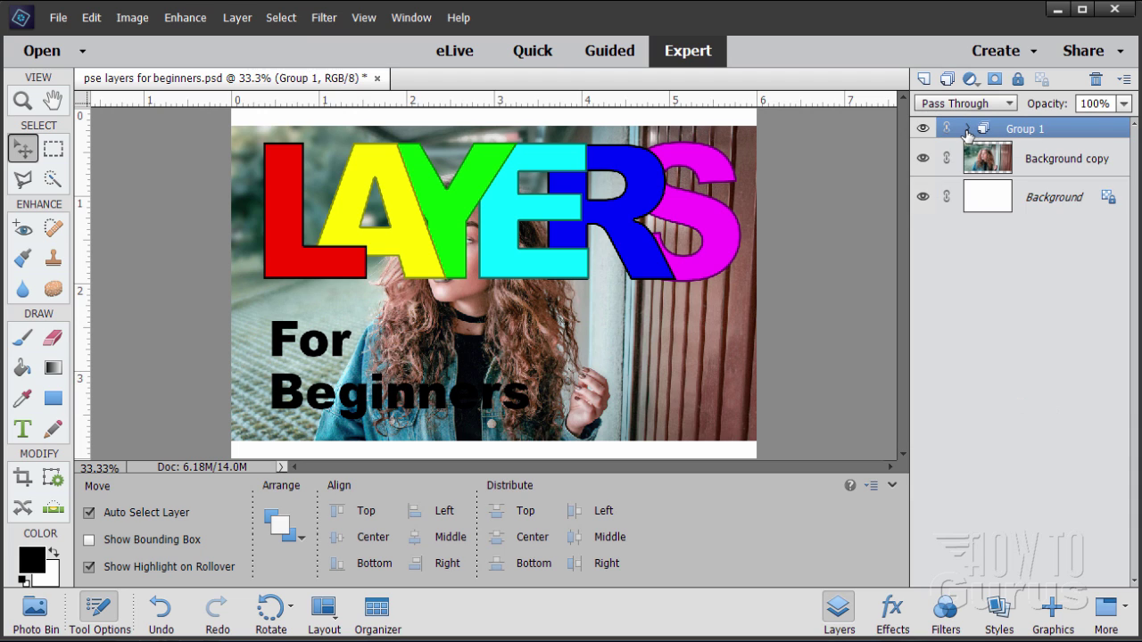
{"action": "left_click", "coordinate": [967, 129]}
{"action": "left_click", "coordinate": [968, 130]}
Toggle Group 1's visibility several times to compare the page with and without the text, leaving it shown.
{"action": "left_click", "coordinate": [923, 130]}
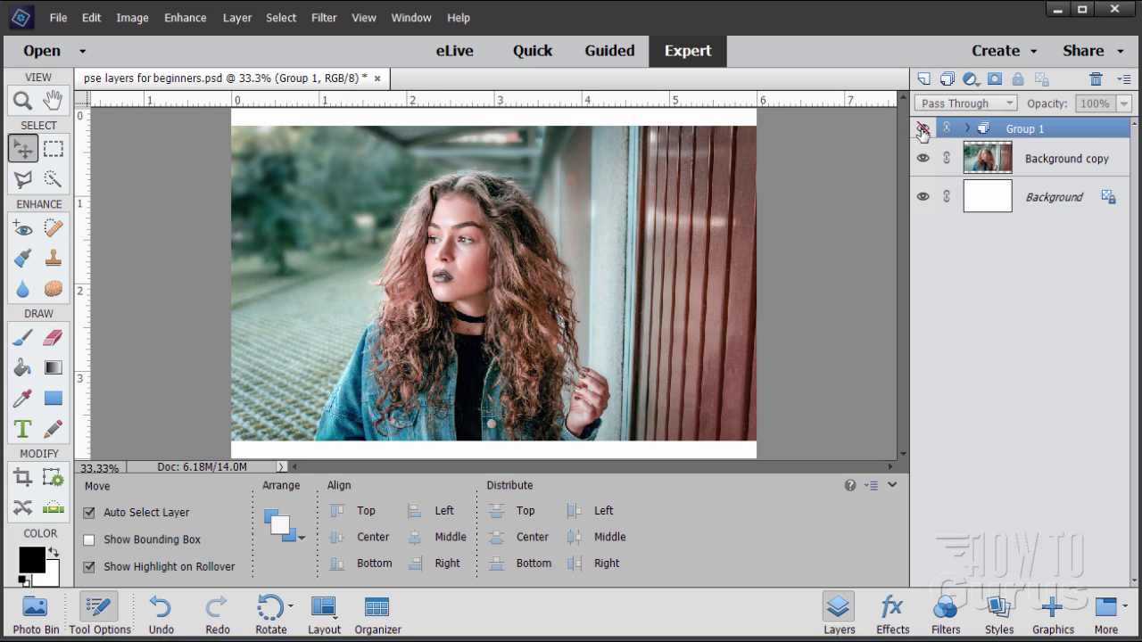
{"action": "left_click", "coordinate": [922, 131]}
{"action": "left_click", "coordinate": [922, 130]}
{"action": "left_click", "coordinate": [922, 130]}
{"action": "left_click", "coordinate": [922, 131]}
{"action": "left_click", "coordinate": [922, 130]}
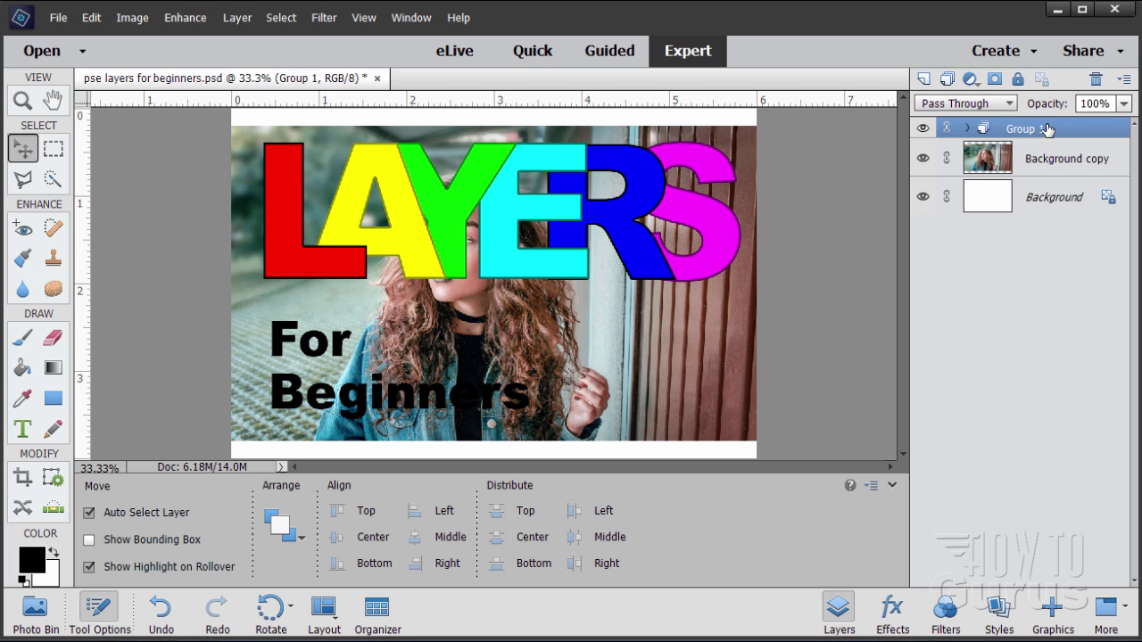
Expand Group 1 to view its text layers, then collapse it and hide the whole group.
{"action": "left_click", "coordinate": [970, 130]}
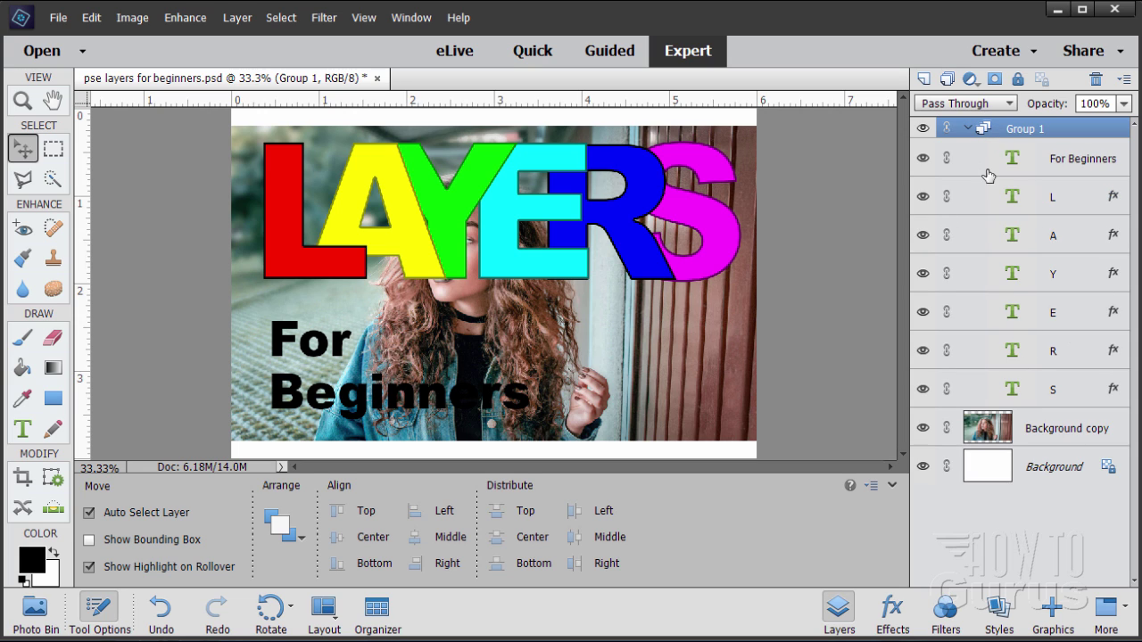
{"action": "left_click", "coordinate": [968, 129]}
{"action": "left_click", "coordinate": [923, 128]}
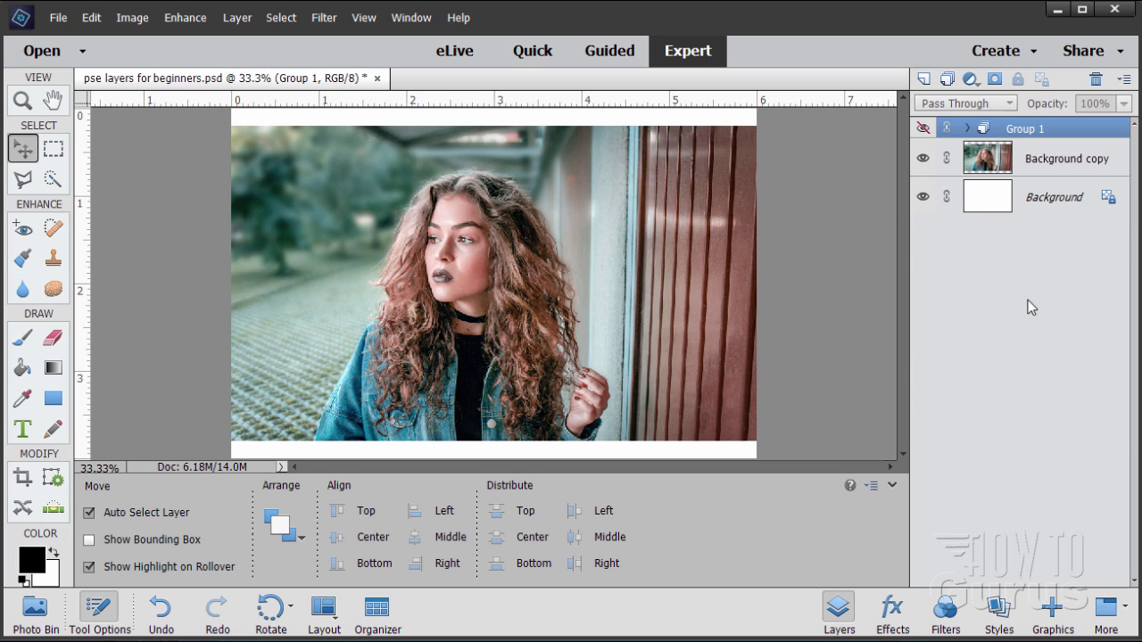
Hide the photo's Background copy layer and select the white Background layer.
{"action": "left_click", "coordinate": [1026, 197]}
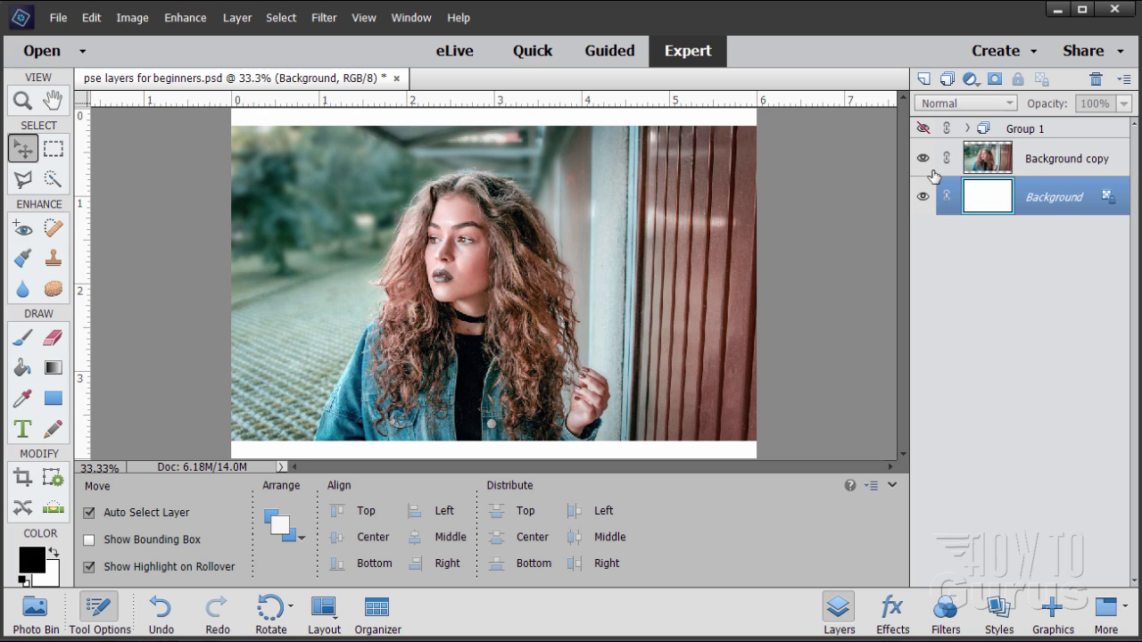
{"action": "left_click", "coordinate": [990, 163]}
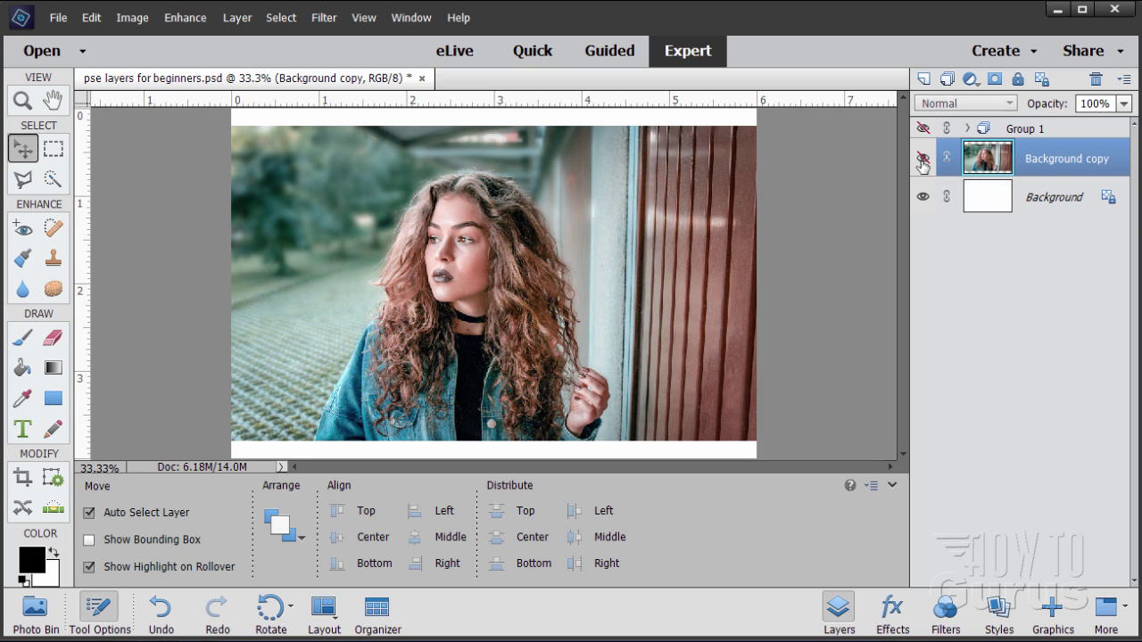
{"action": "left_click", "coordinate": [922, 160]}
{"action": "left_click", "coordinate": [968, 205]}
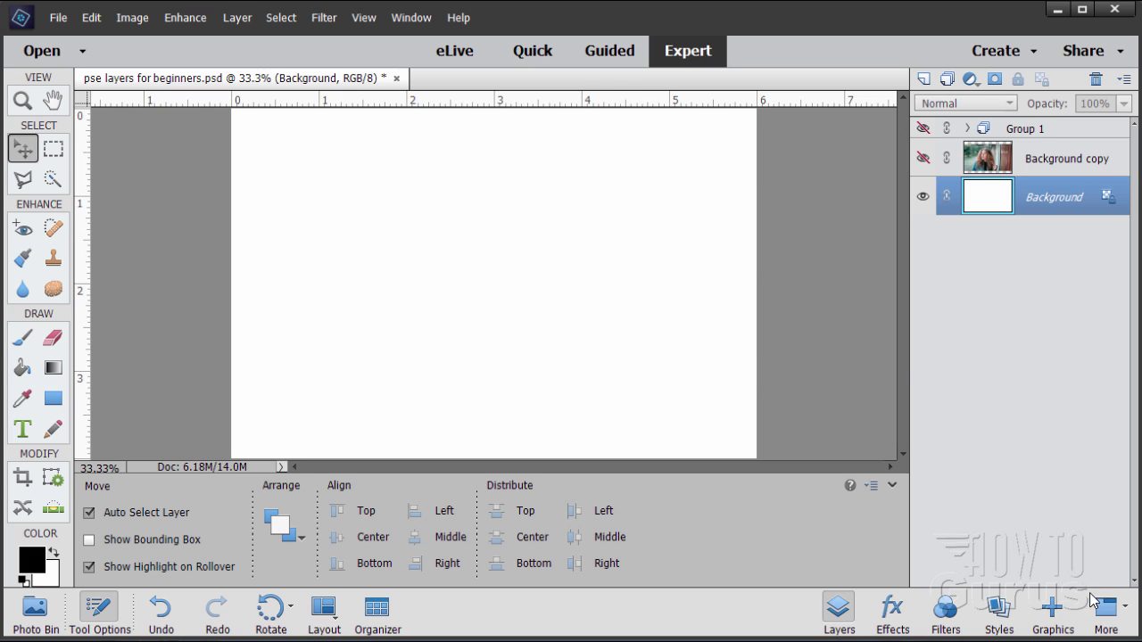
Show the Backgrounds category of the graphics library and apply the turquoise geometric artwork to the Background layer.
{"action": "left_click", "coordinate": [1052, 615]}
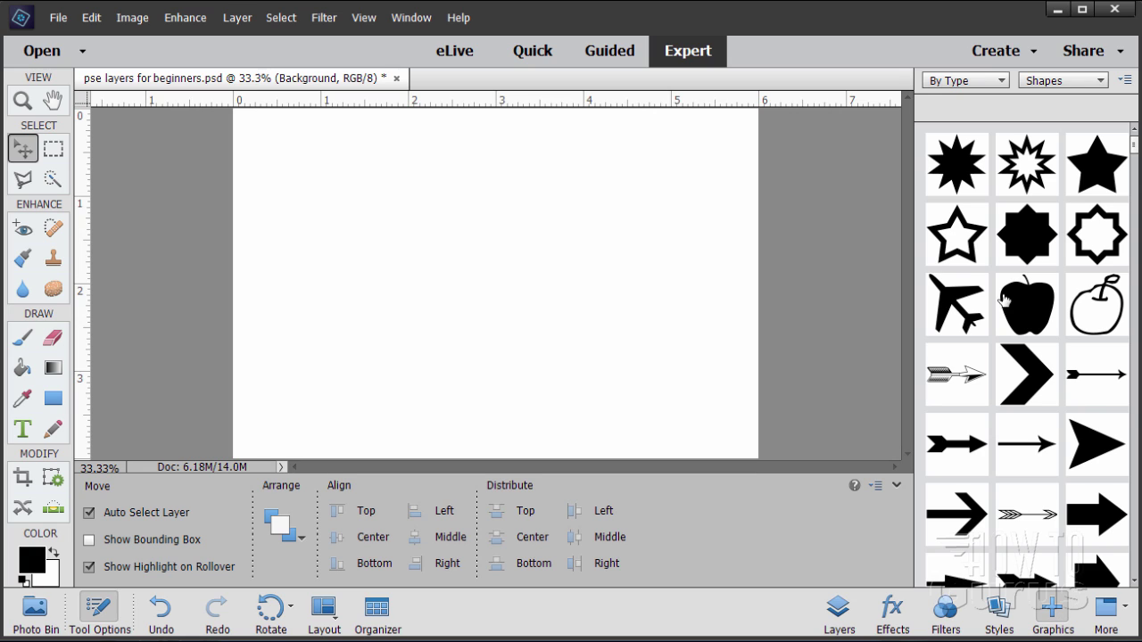
{"action": "left_click", "coordinate": [1058, 82]}
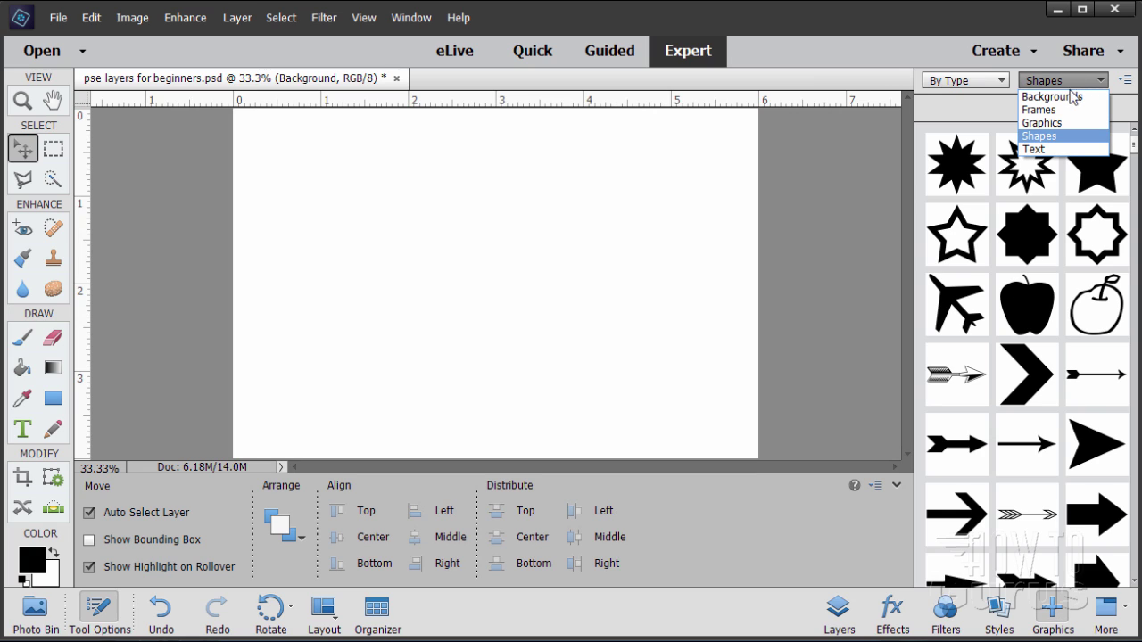
{"action": "left_click", "coordinate": [1051, 96]}
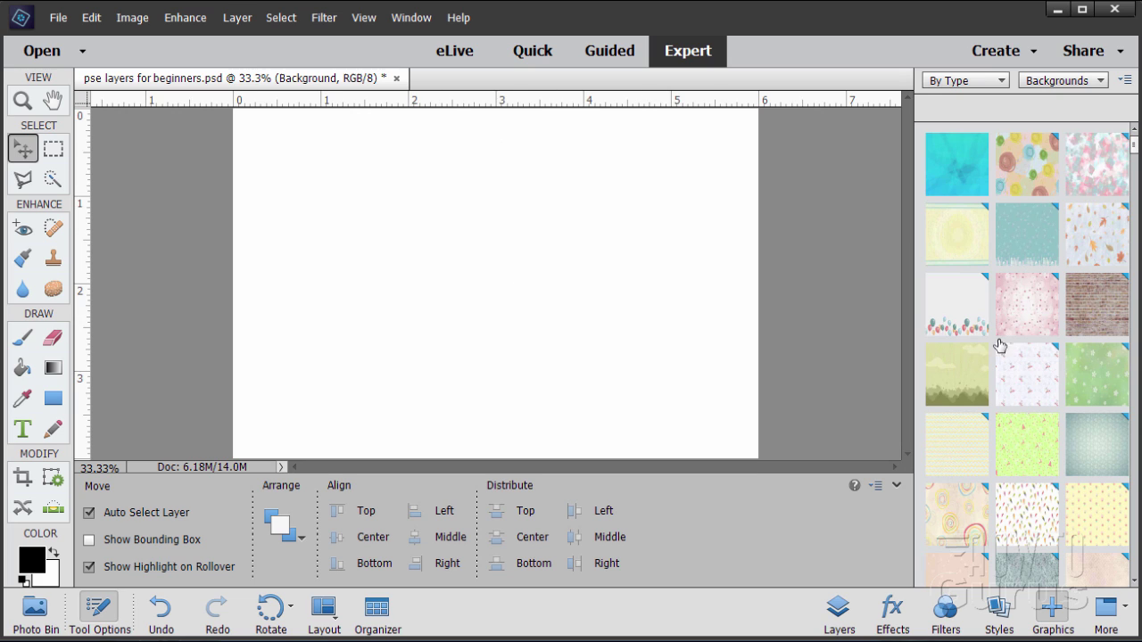
{"action": "double_click", "coordinate": [955, 178]}
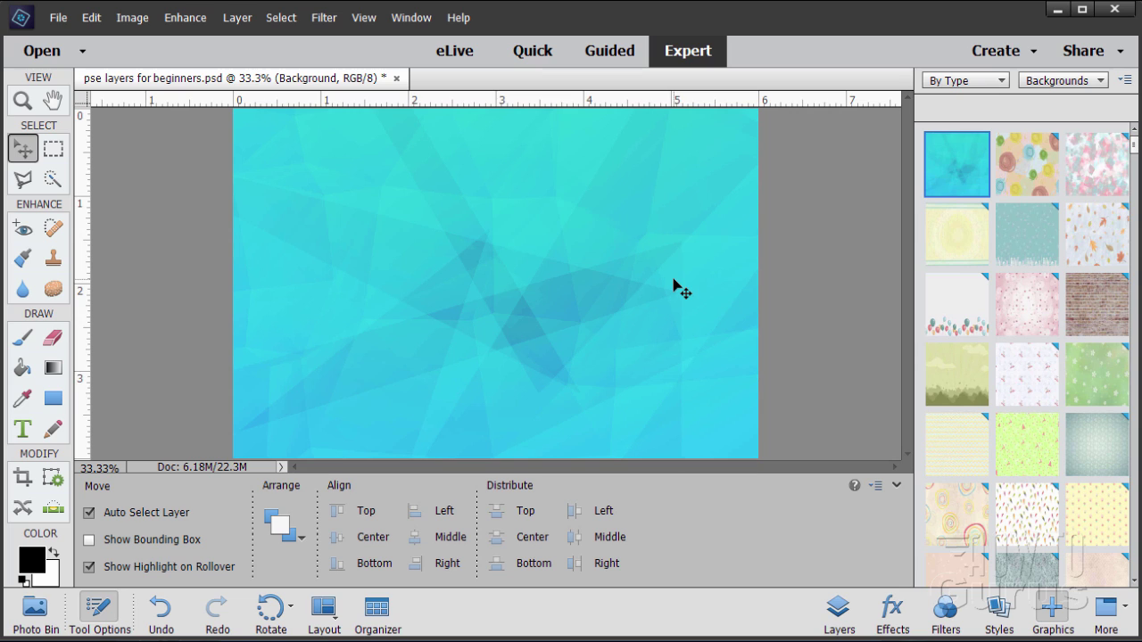
{"action": "left_click", "coordinate": [838, 610]}
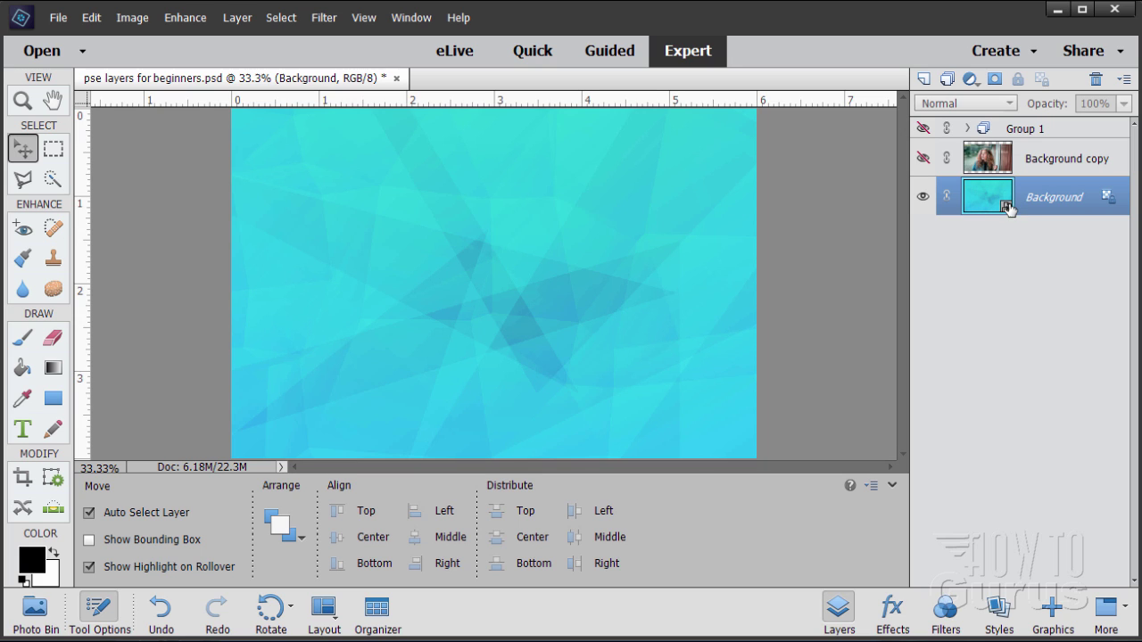
Replace the background artwork with the lime green pattern of pink reindeer and trees.
{"action": "left_click", "coordinate": [1052, 610]}
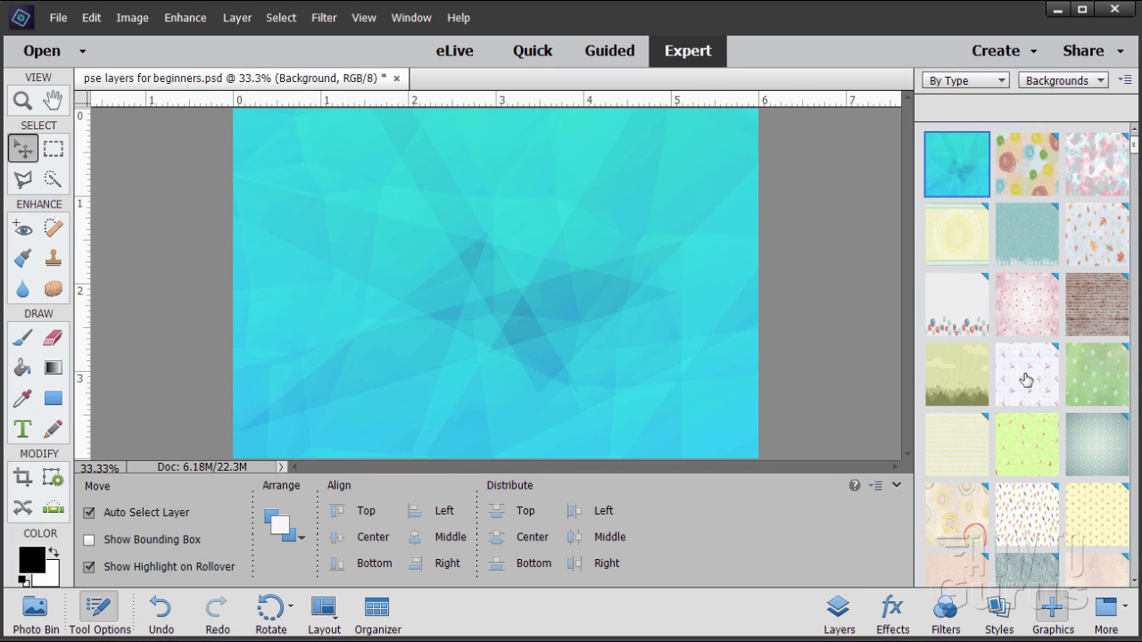
{"action": "double_click", "coordinate": [1026, 463]}
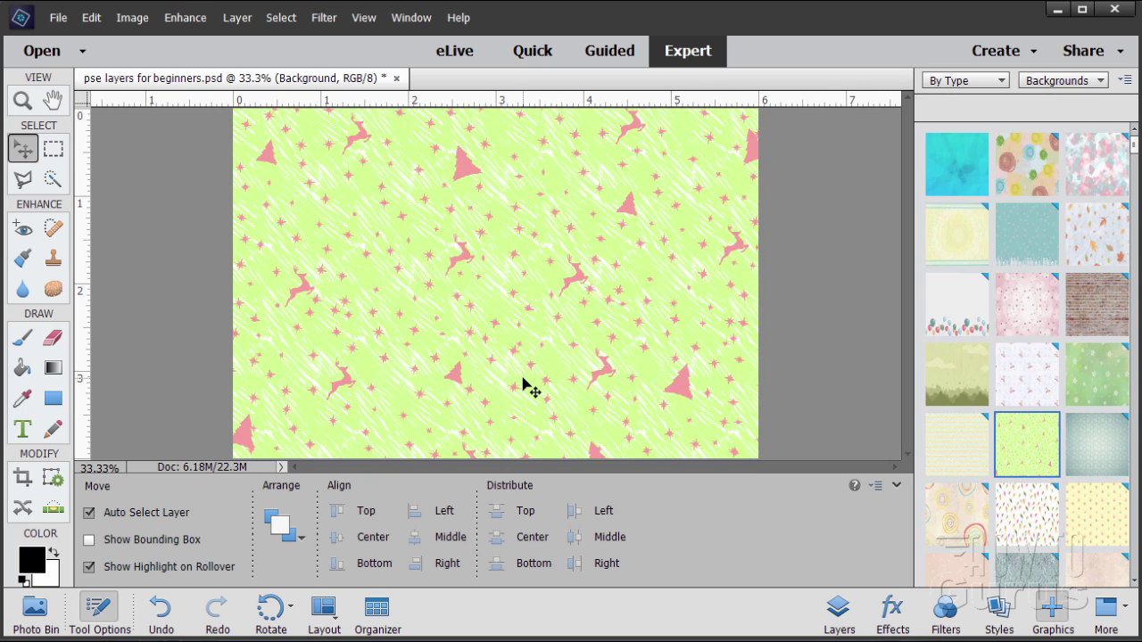
{"action": "left_click", "coordinate": [843, 612]}
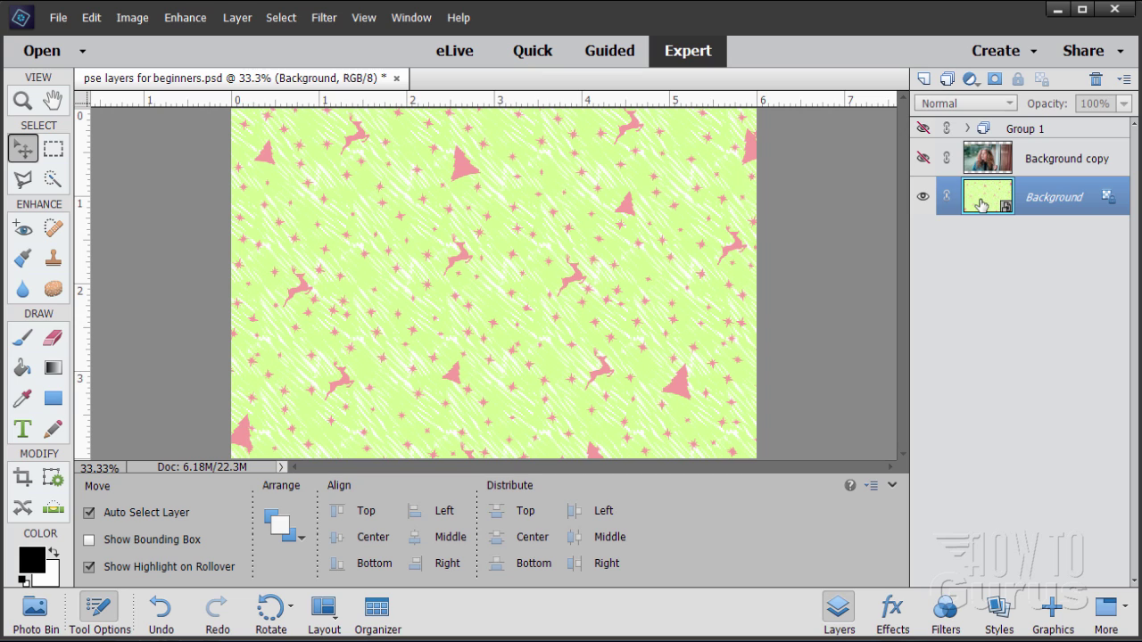
Duplicate the lime green Background layer and hide the duplicate.
{"action": "left_click_drag", "start_coordinate": [981, 205], "coordinate": [924, 79]}
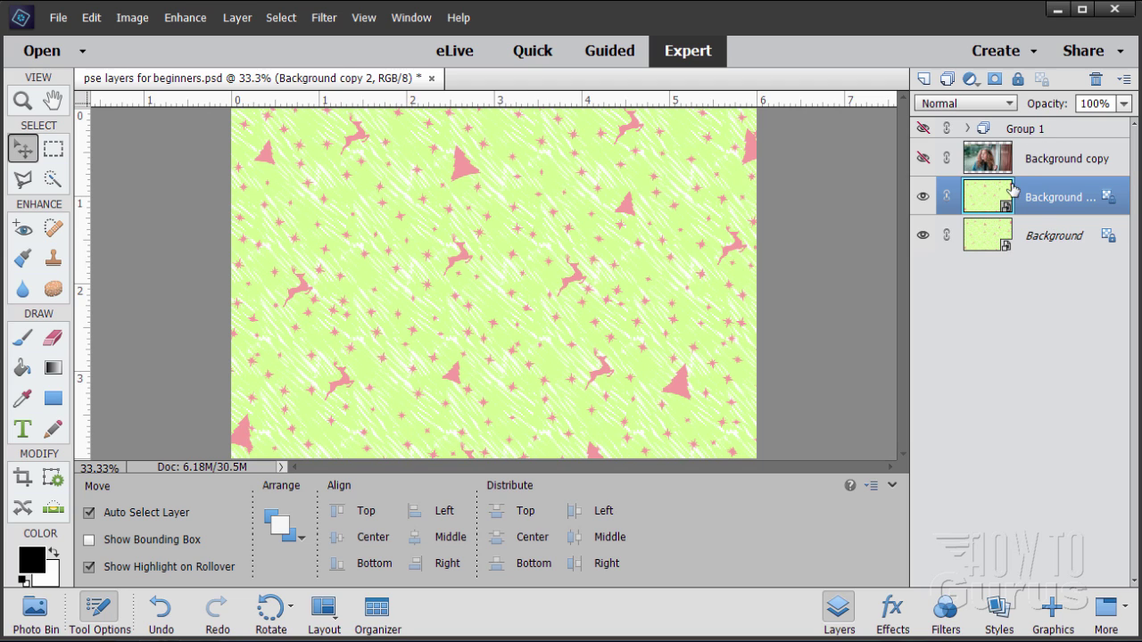
{"action": "left_click", "coordinate": [922, 196]}
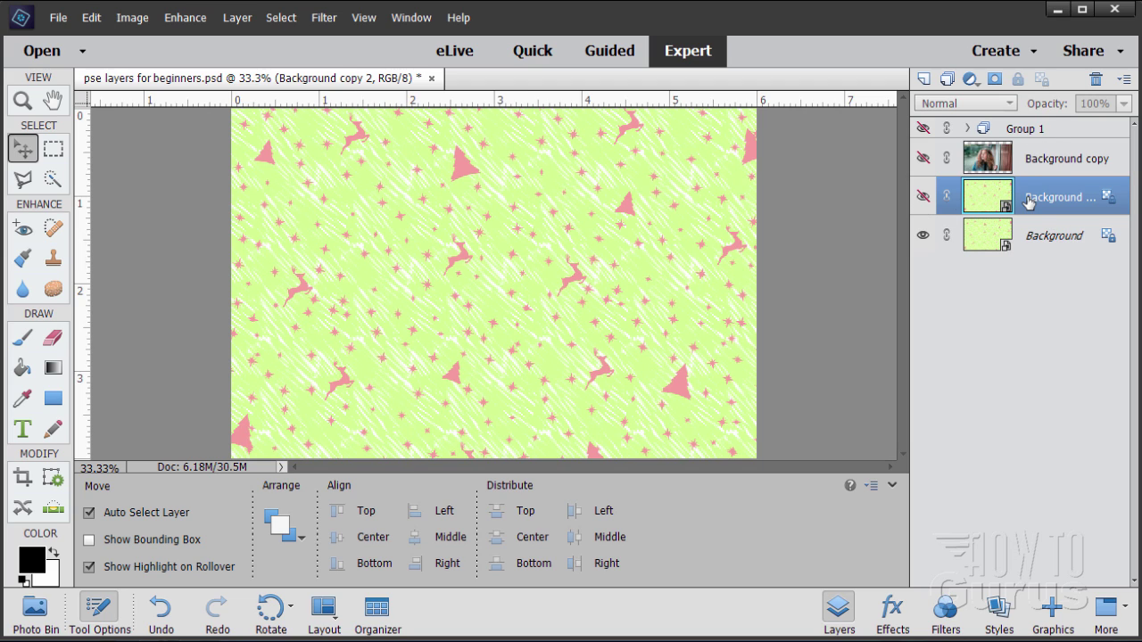
Replace the bottom Background layer's artwork with the turquoise geometric background.
{"action": "left_click", "coordinate": [1050, 609]}
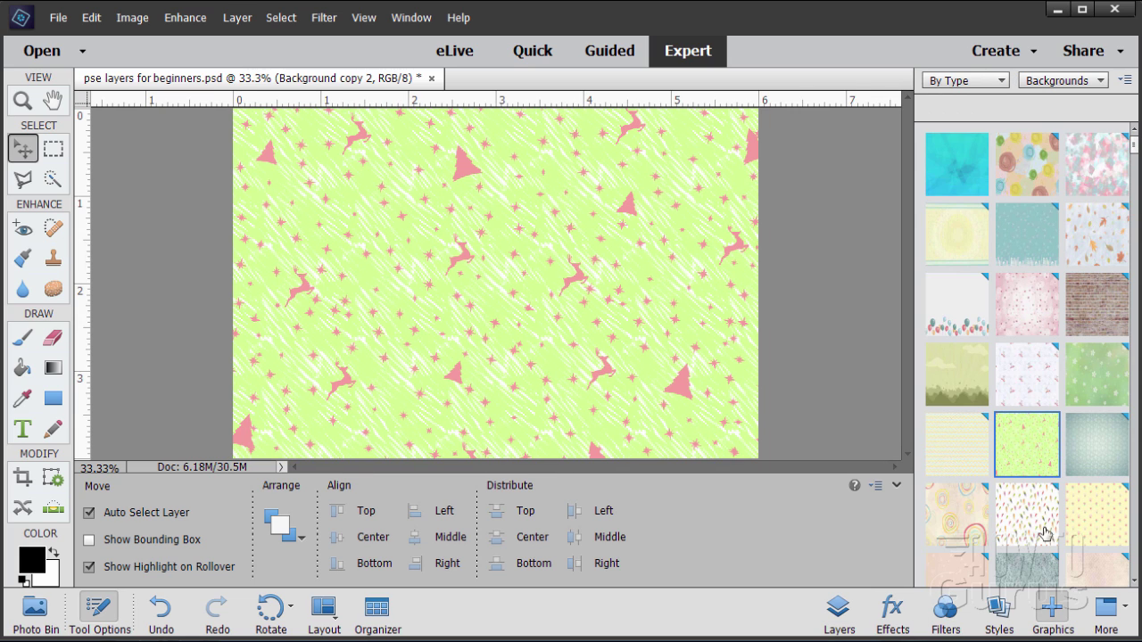
{"action": "double_click", "coordinate": [954, 175]}
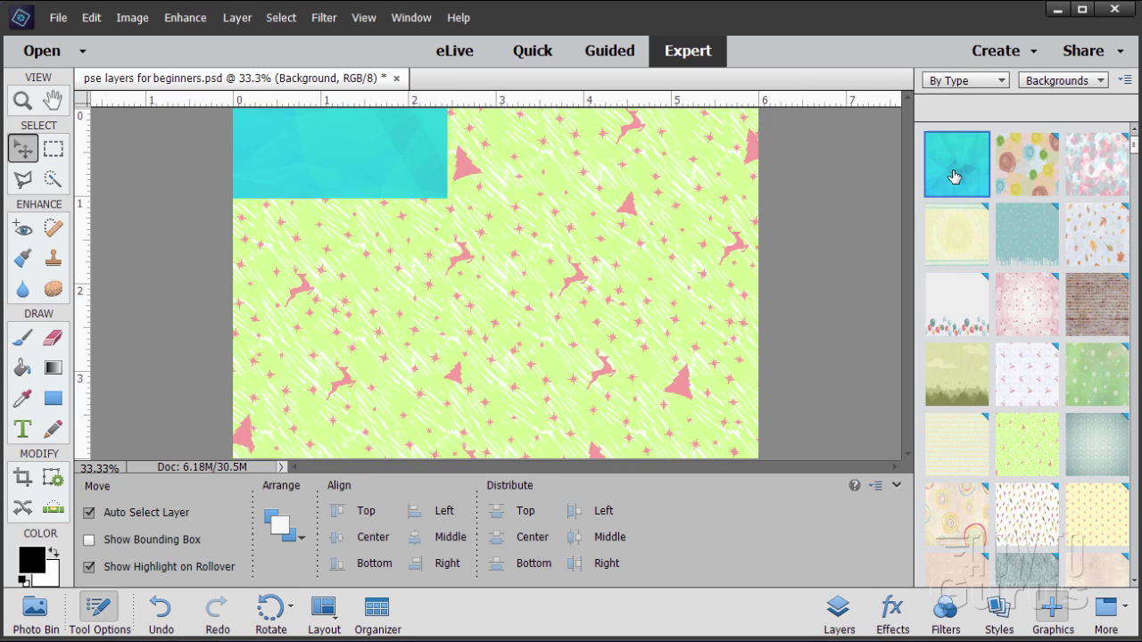
{"action": "left_click", "coordinate": [838, 610]}
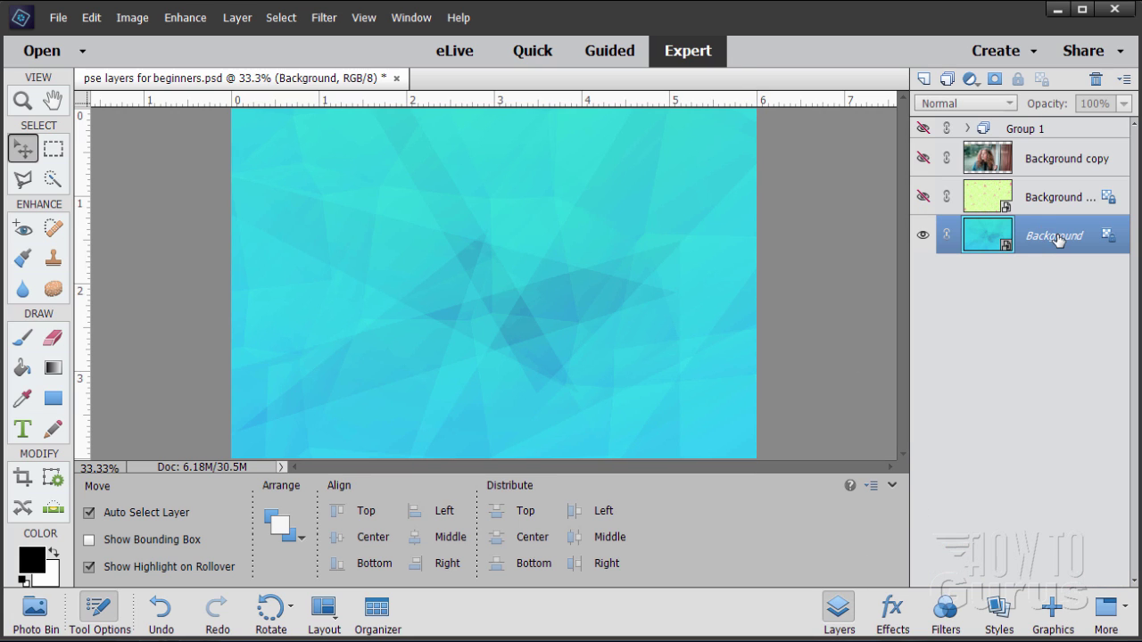
Toggle the lime green background duplicate's visibility several times to compare it with the turquoise one, leaving it hidden.
{"action": "left_click", "coordinate": [923, 198]}
{"action": "left_click", "coordinate": [923, 200]}
{"action": "left_click", "coordinate": [923, 198]}
{"action": "left_click", "coordinate": [923, 198]}
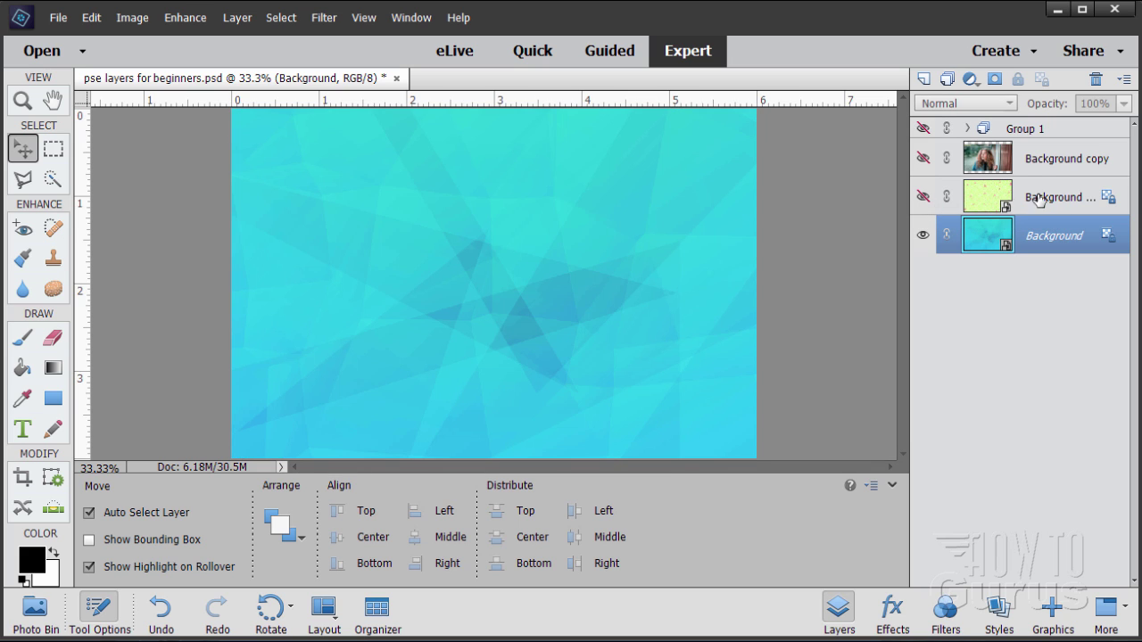
{"action": "left_click", "coordinate": [923, 198]}
{"action": "left_click", "coordinate": [923, 198]}
Bring up fast-blur-background.jpg from the open files and move its floating window aside to uncover more of the page.
{"action": "left_click", "coordinate": [58, 20]}
{"action": "left_click", "coordinate": [146, 417]}
{"action": "left_click", "coordinate": [35, 609]}
{"action": "double_click", "coordinate": [309, 558]}
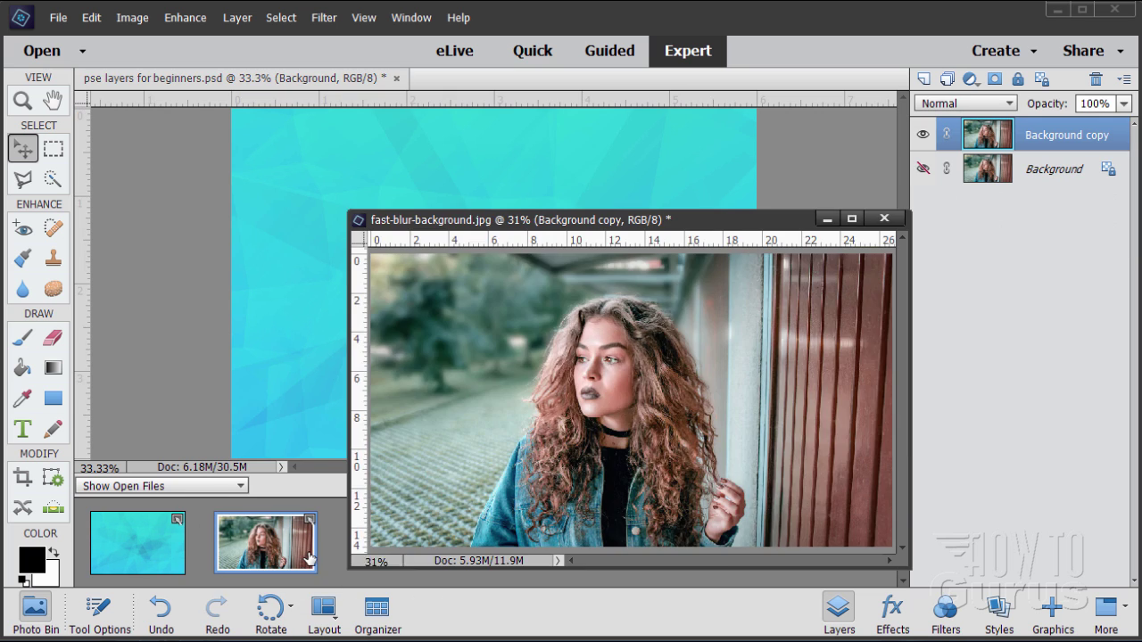
{"action": "mouse_move", "coordinate": [887, 236]}
{"action": "left_mouse_down"}
{"action": "mouse_move", "coordinate": [946, 258]}
{"action": "mouse_move", "coordinate": [867, 255]}
{"action": "mouse_move", "coordinate": [887, 210]}
{"action": "mouse_move", "coordinate": [910, 246]}
{"action": "mouse_move", "coordinate": [896, 230]}
{"action": "left_mouse_up"}
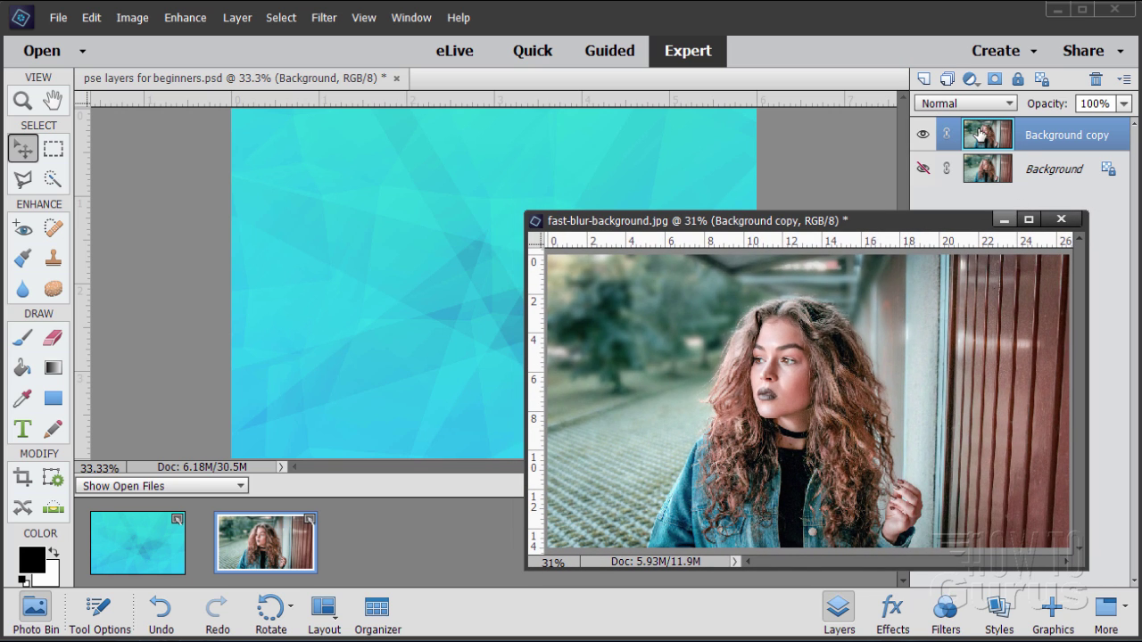
Copy the photo's Background copy layer into pse layers for beginners.psd, minimize the photo window, and center the photo on the page.
{"action": "left_click_drag", "start_coordinate": [978, 134], "coordinate": [479, 189]}
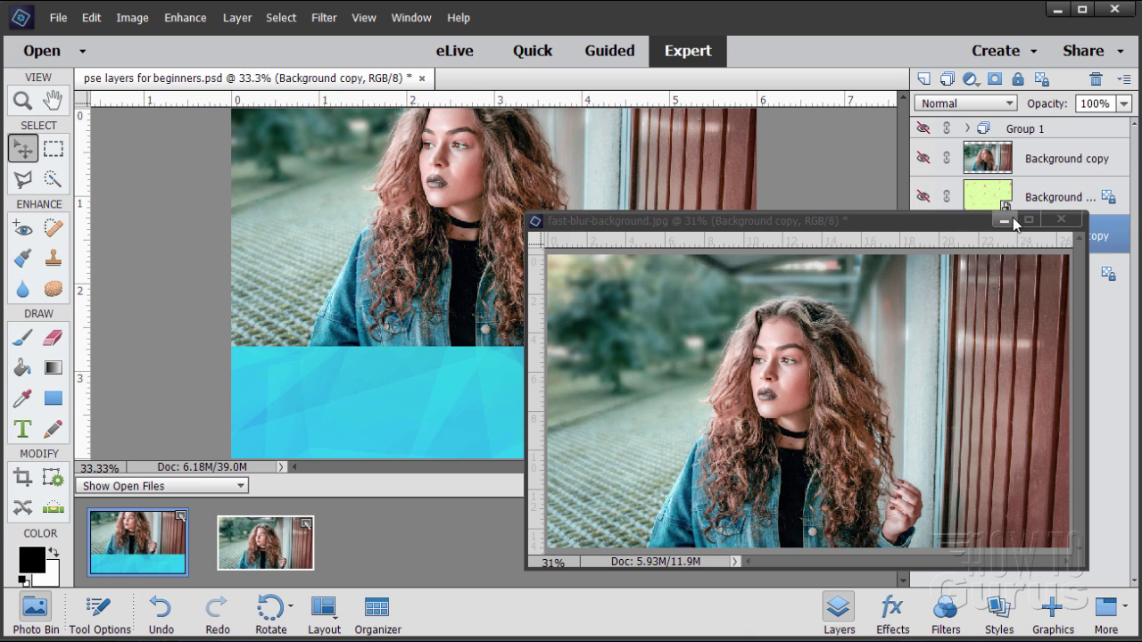
{"action": "left_click", "coordinate": [1011, 220]}
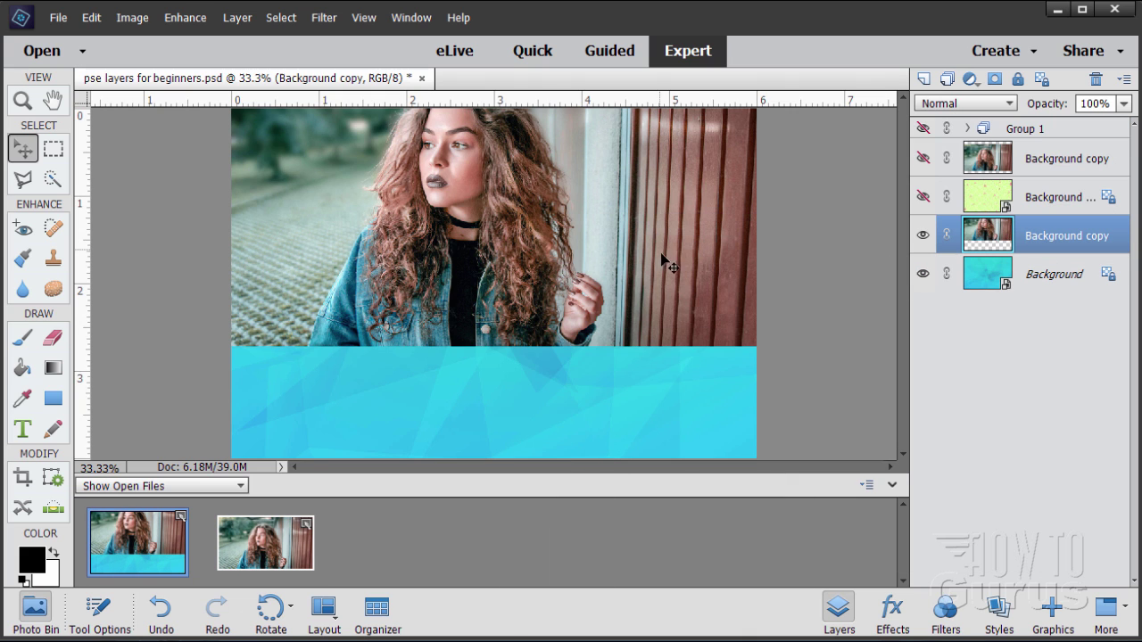
{"action": "left_click_drag", "start_coordinate": [665, 265], "coordinate": [674, 349]}
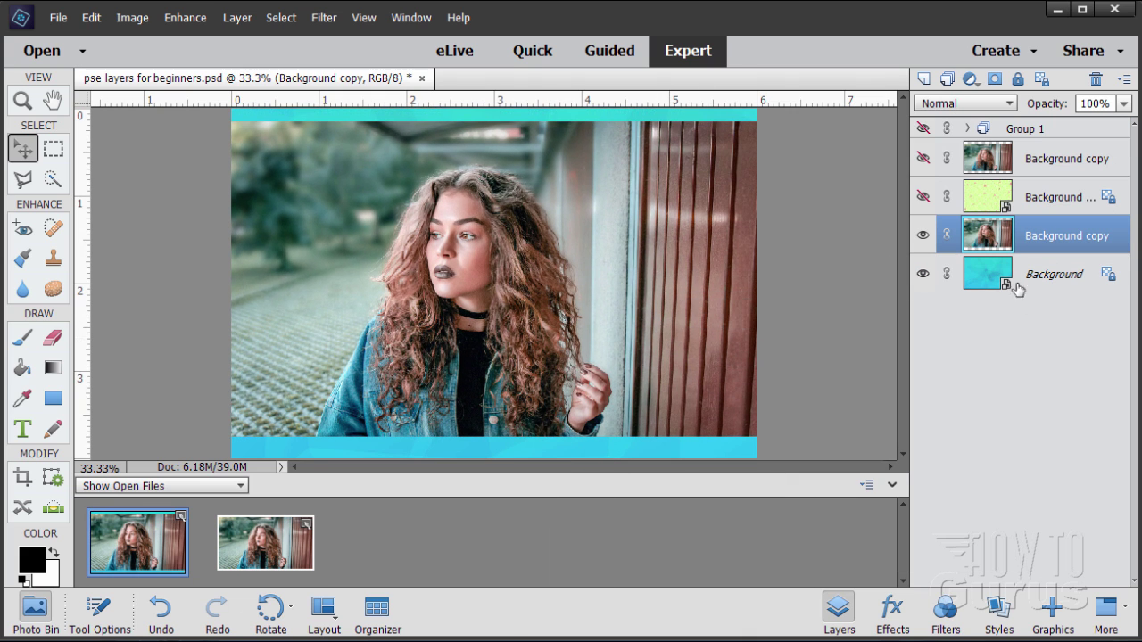
Reopen the fast-blur-background.jpg window to check its layer name and minimize it again.
{"action": "left_click", "coordinate": [264, 542]}
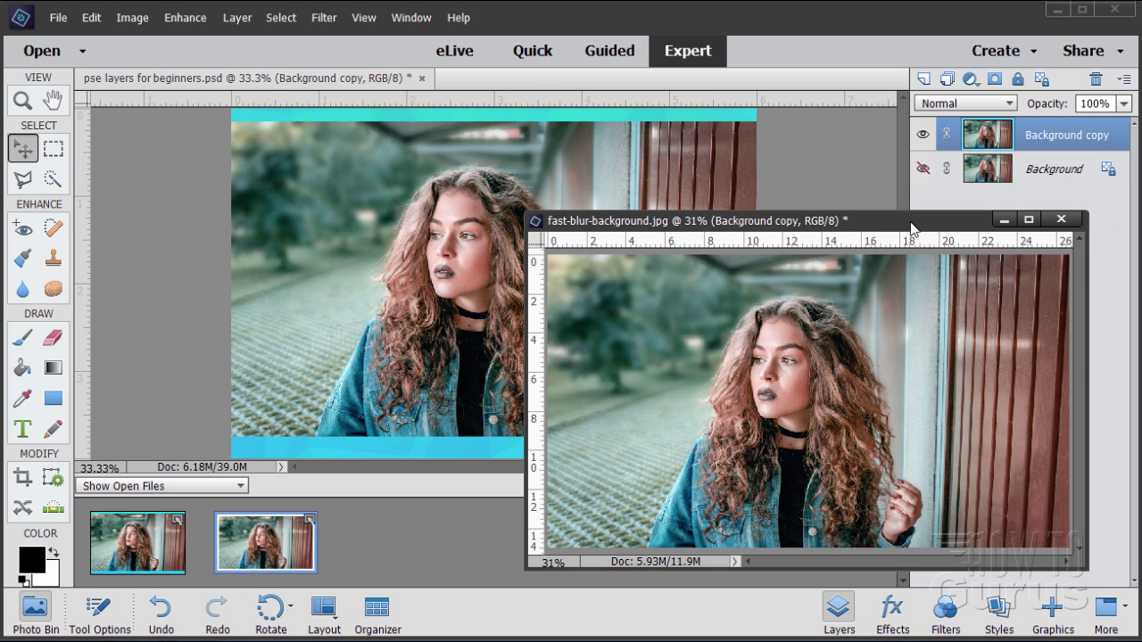
{"action": "left_click_drag", "start_coordinate": [910, 223], "coordinate": [895, 219]}
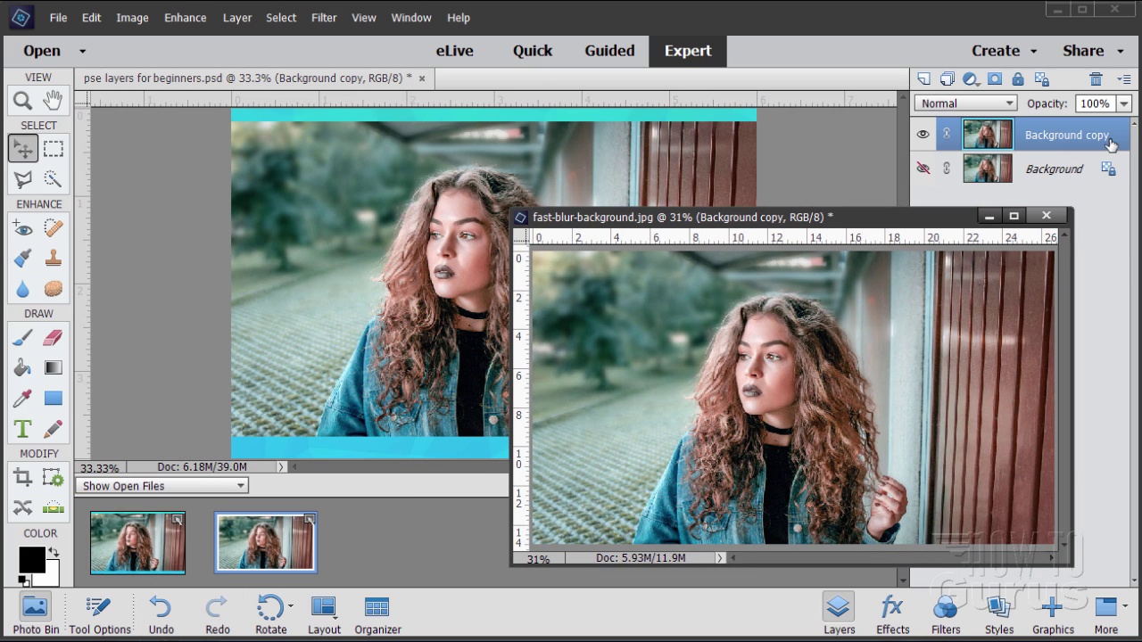
{"action": "left_click", "coordinate": [988, 217]}
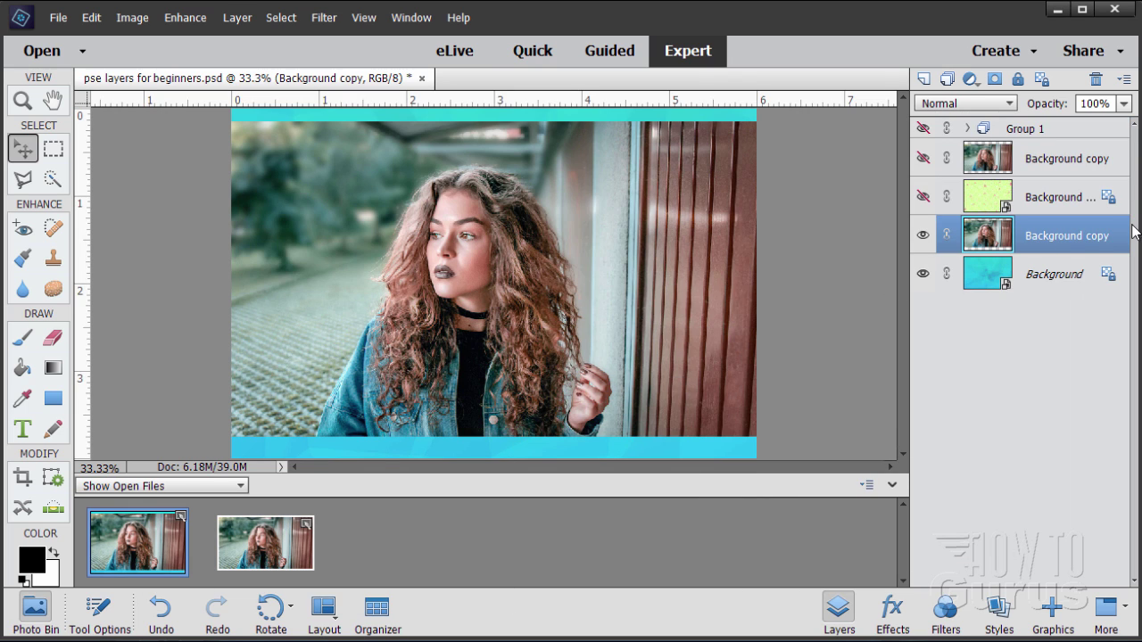
Open the newly copied photo layer's name for editing, leave the name field, and hide that layer.
{"action": "double_click", "coordinate": [1050, 238]}
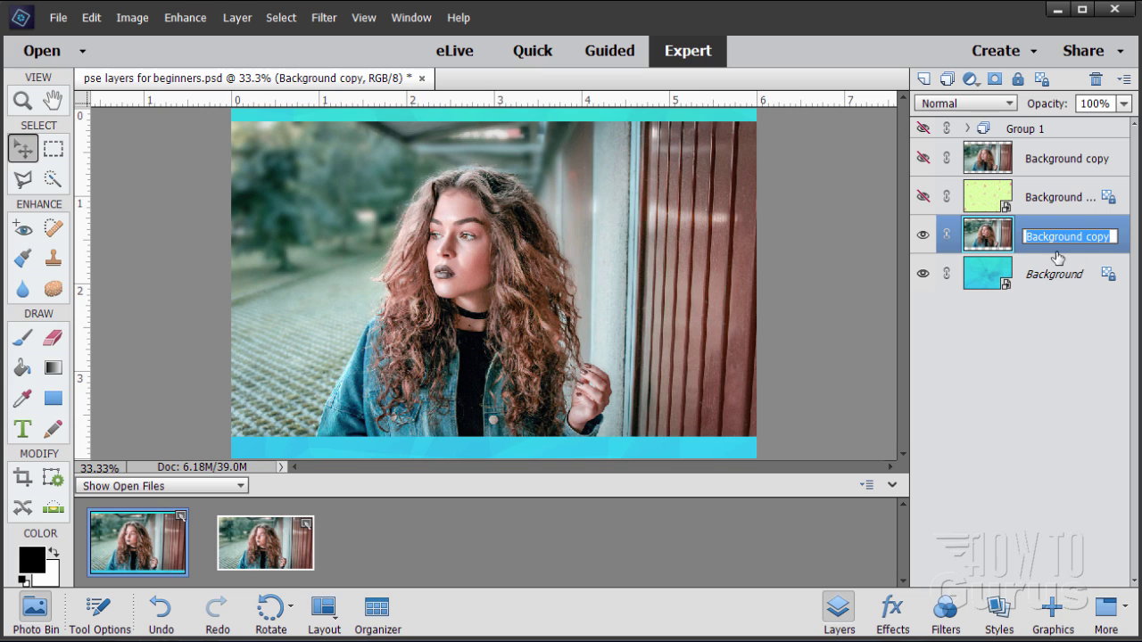
{"action": "left_click", "coordinate": [1058, 249]}
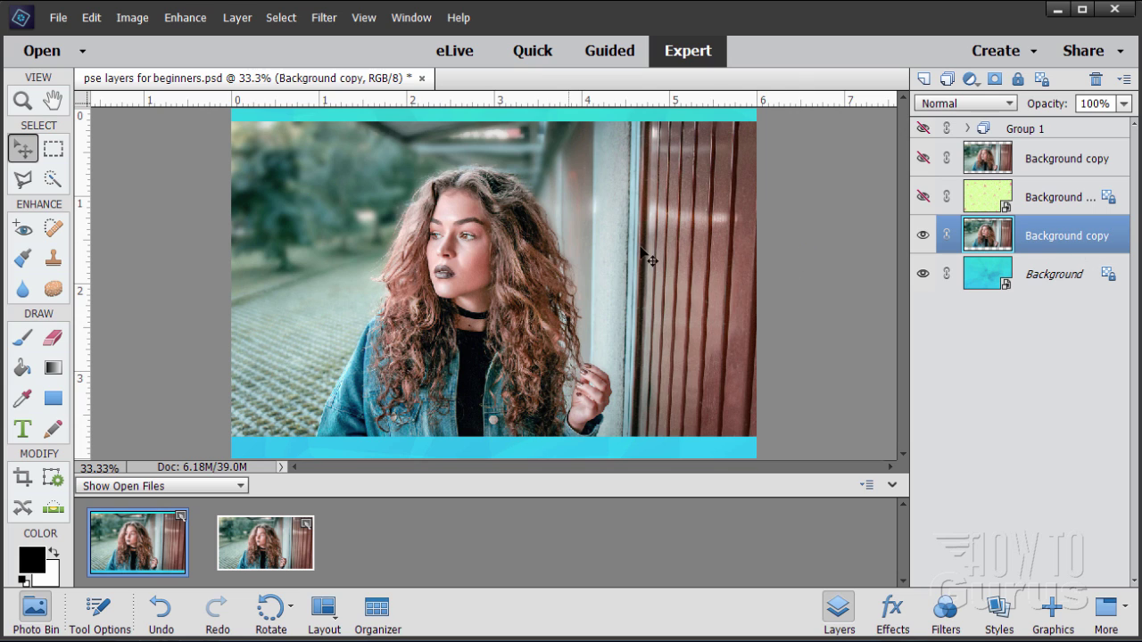
{"action": "left_click", "coordinate": [922, 237]}
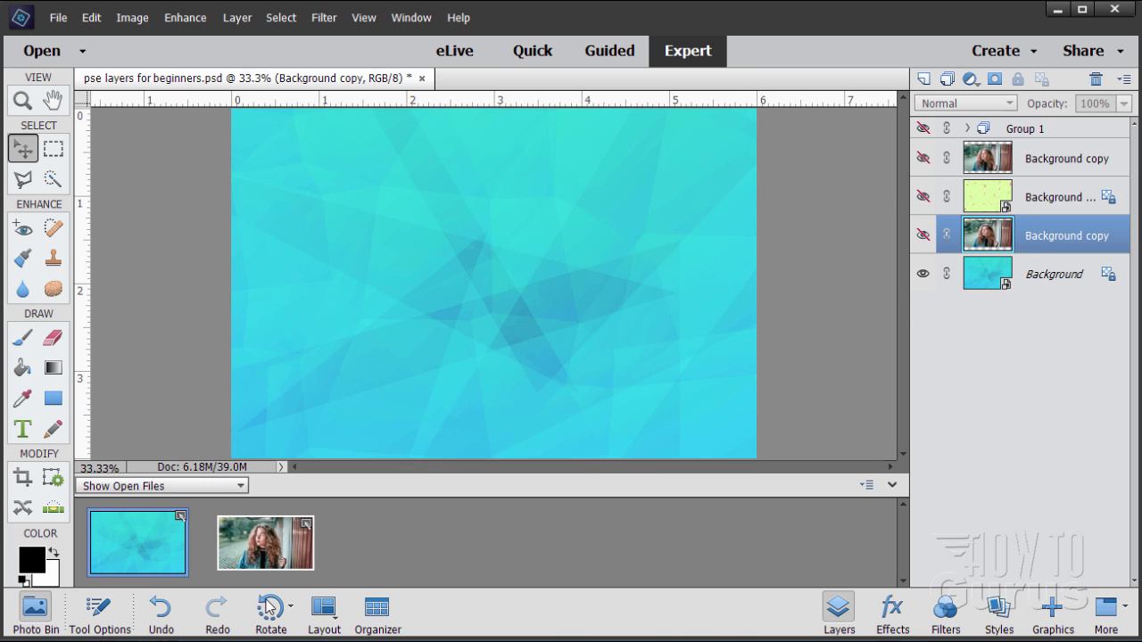
Reopen the fast-blur-background.jpg window, select the entire canvas of its Background copy layer, and copy the selection.
{"action": "double_click", "coordinate": [260, 549]}
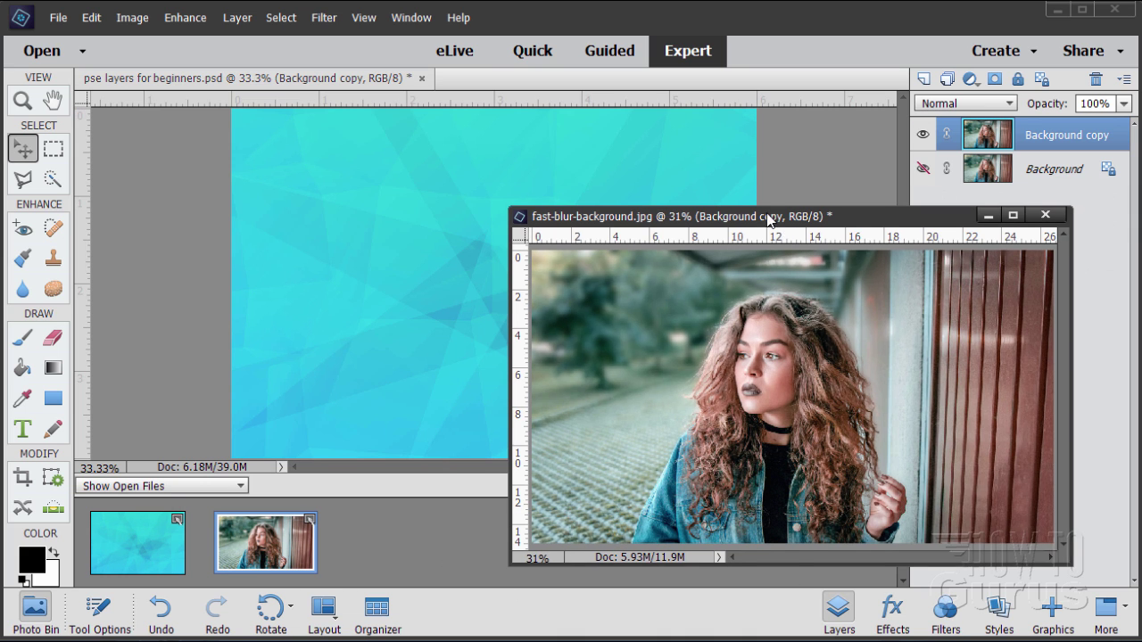
{"action": "left_click_drag", "start_coordinate": [770, 217], "coordinate": [738, 214]}
{"action": "left_click", "coordinate": [280, 19]}
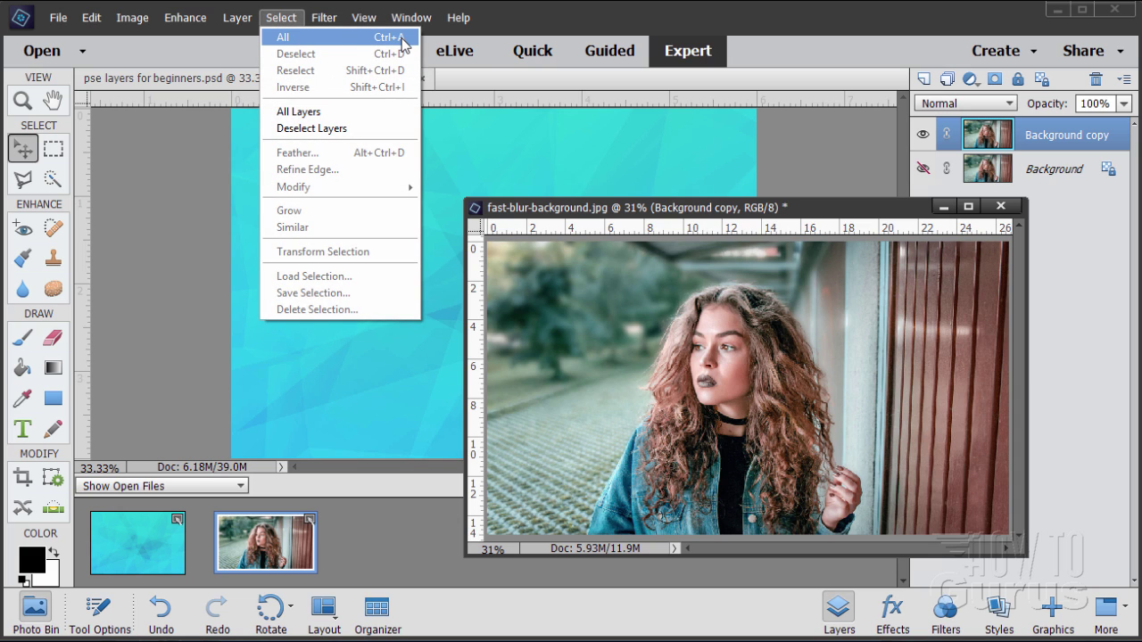
{"action": "left_click", "coordinate": [325, 38]}
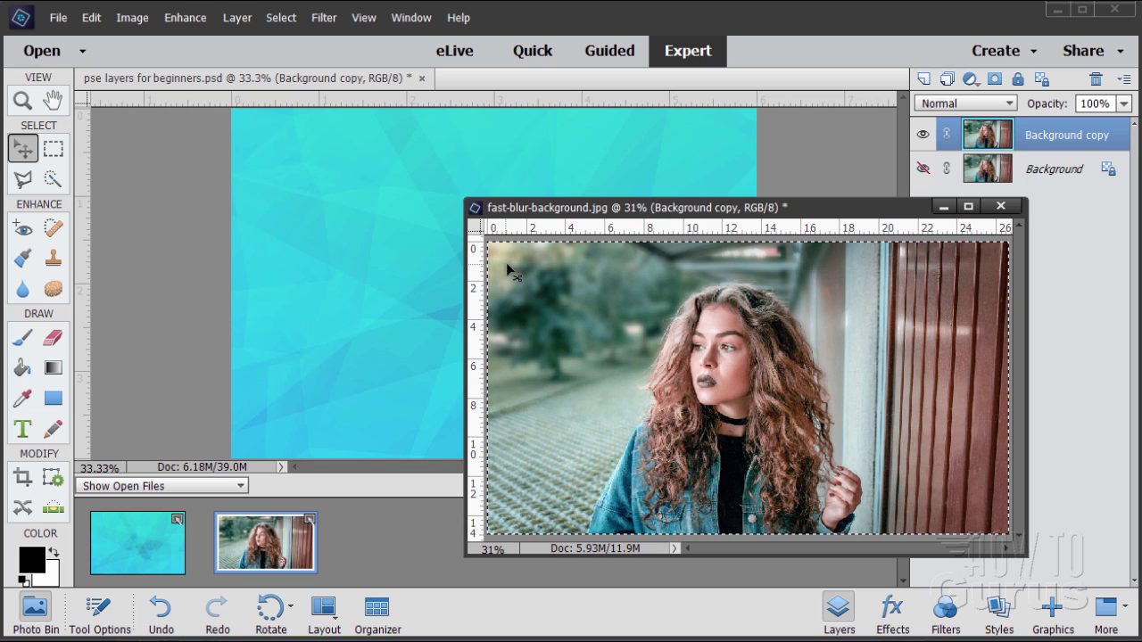
{"action": "left_click", "coordinate": [91, 17]}
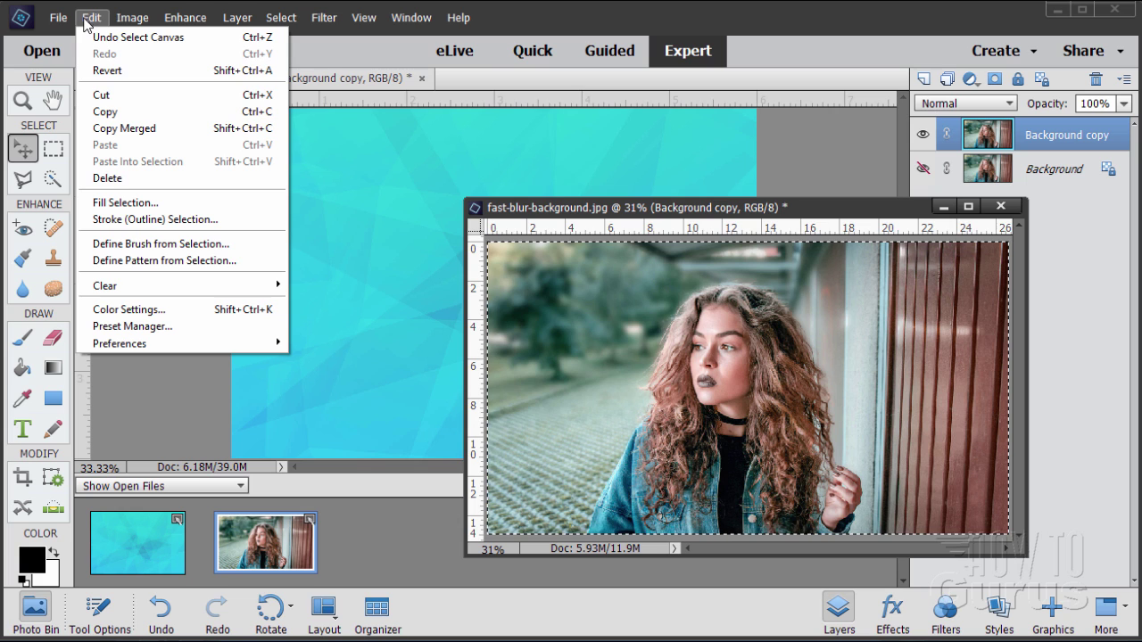
{"action": "left_click", "coordinate": [123, 111]}
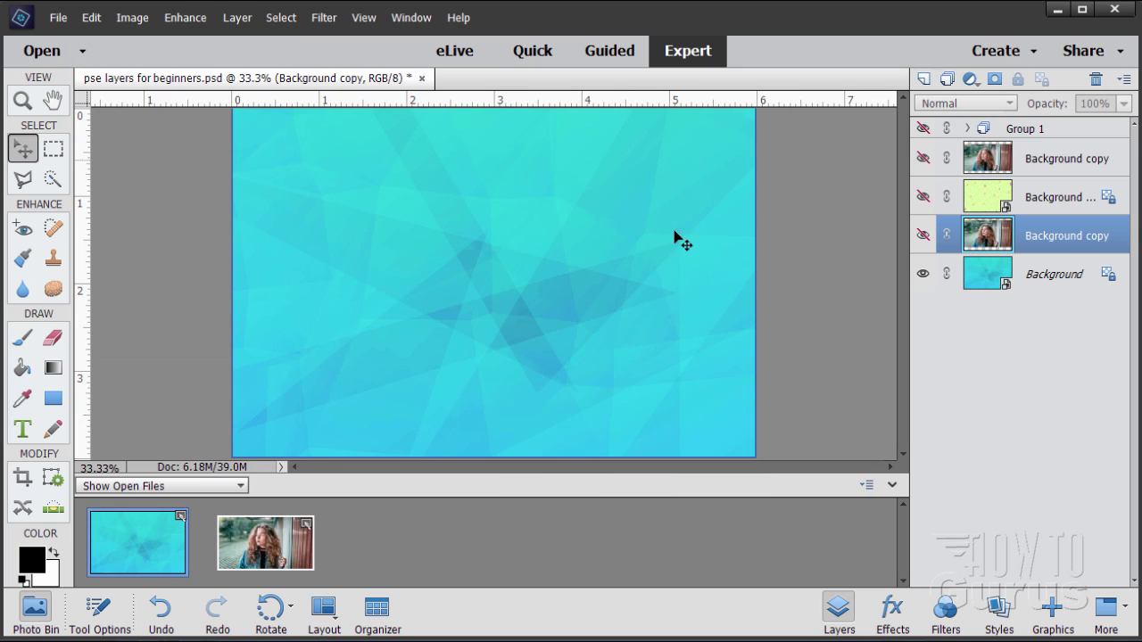
Paste the copied photo into pse layers for beginners.psd as a new layer and hide that layer.
{"action": "left_click", "coordinate": [87, 19]}
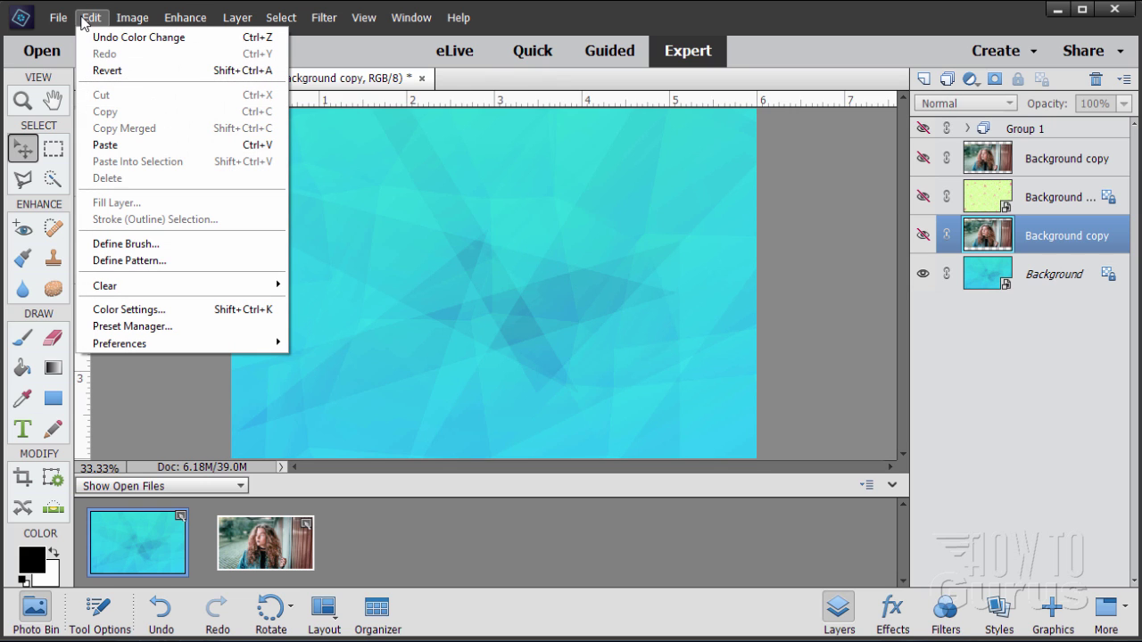
{"action": "left_click", "coordinate": [121, 143]}
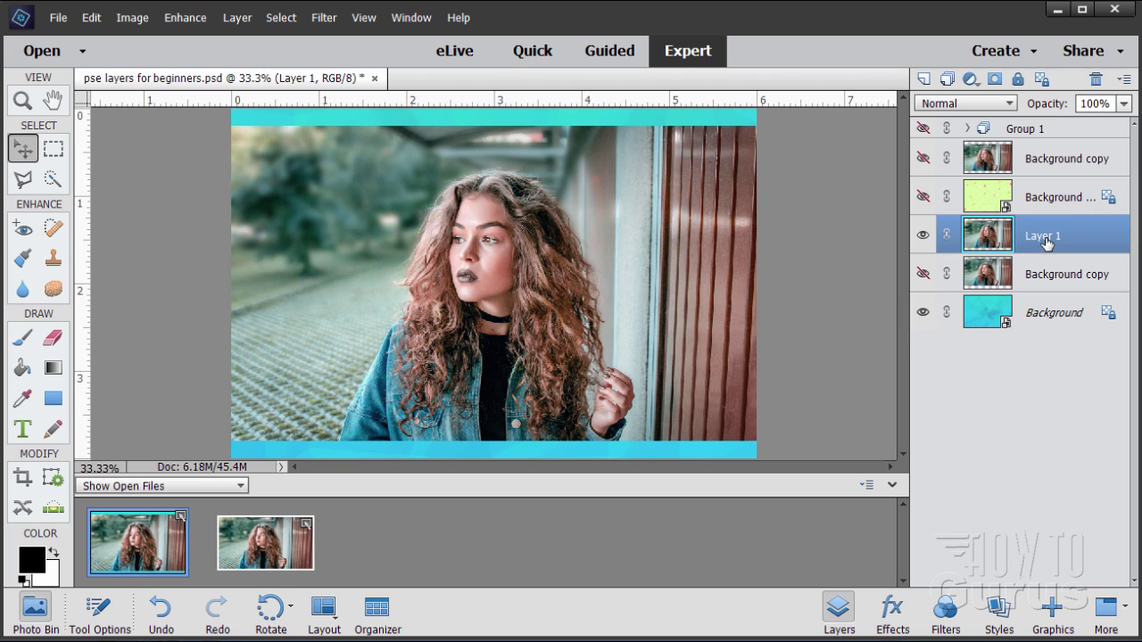
{"action": "left_click", "coordinate": [922, 234]}
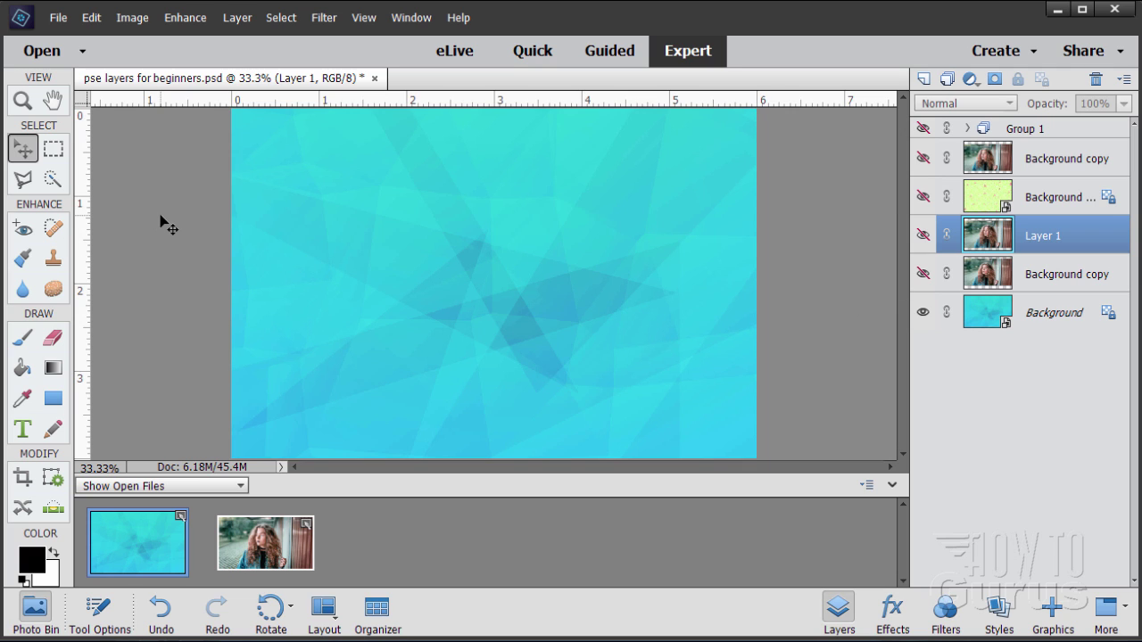
Place fast-blur-background.jpg from the PSE Essentials folder into the document and accept its default size and position.
{"action": "left_click", "coordinate": [52, 19]}
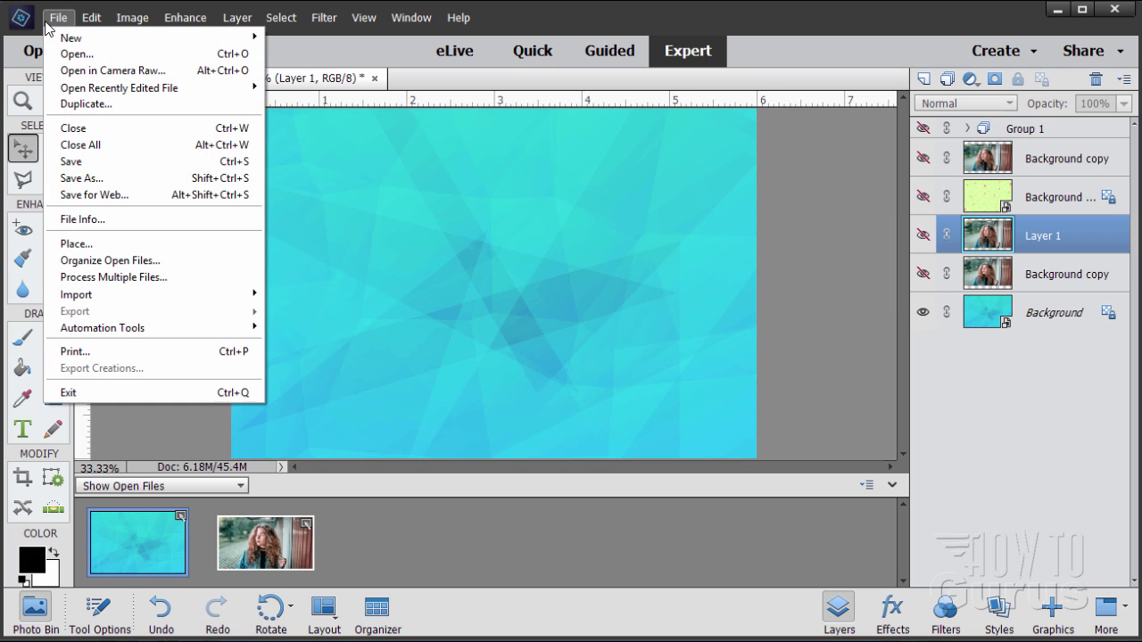
{"action": "left_click", "coordinate": [75, 244]}
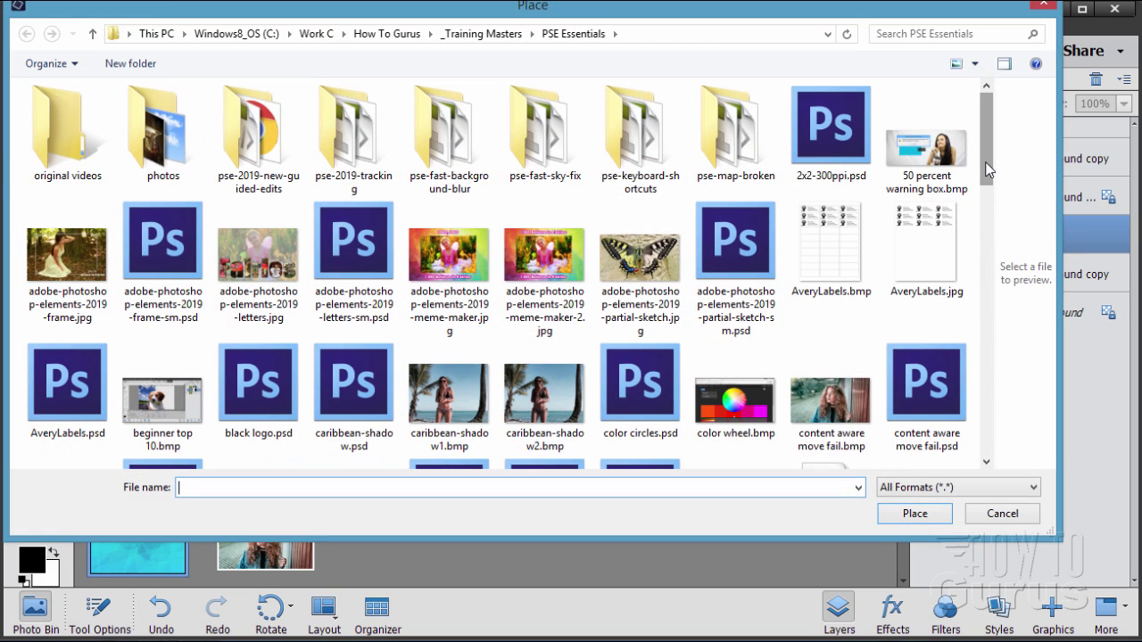
{"action": "scroll", "coordinate": [807, 165], "scroll_direction": "down", "scroll_amount": 3}
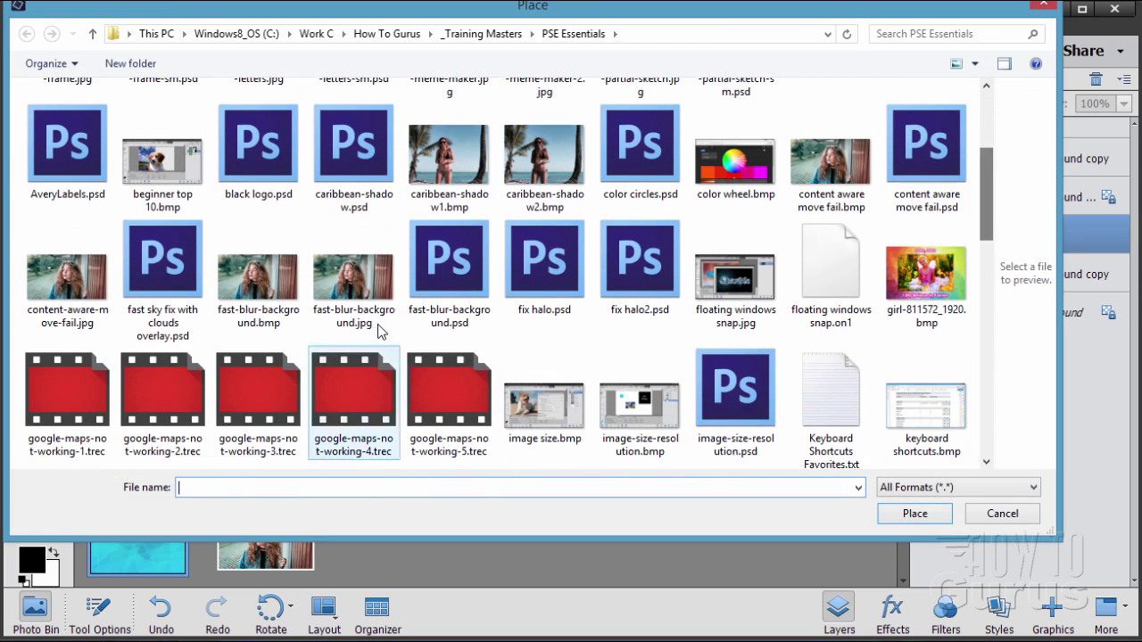
{"action": "left_click", "coordinate": [365, 298]}
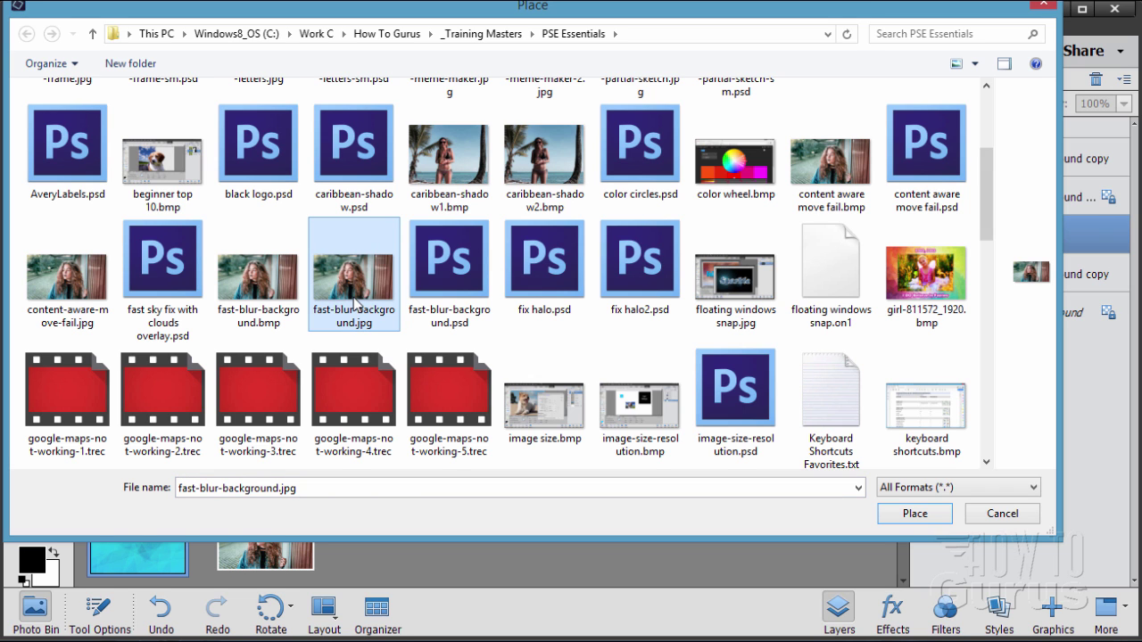
{"action": "left_click", "coordinate": [919, 517]}
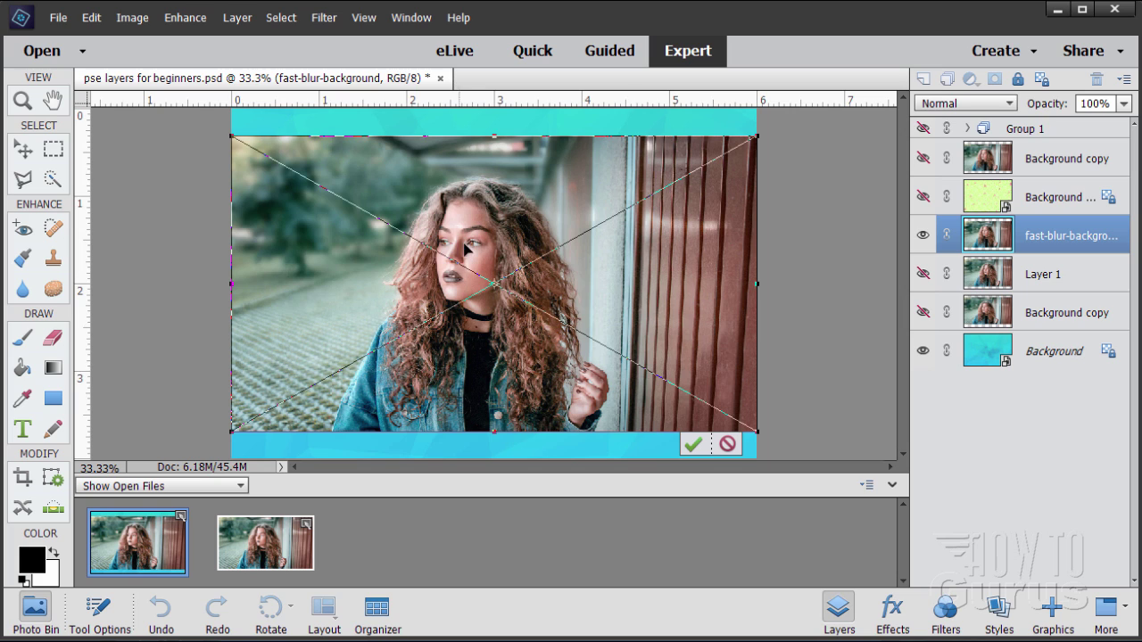
{"action": "left_click", "coordinate": [694, 444]}
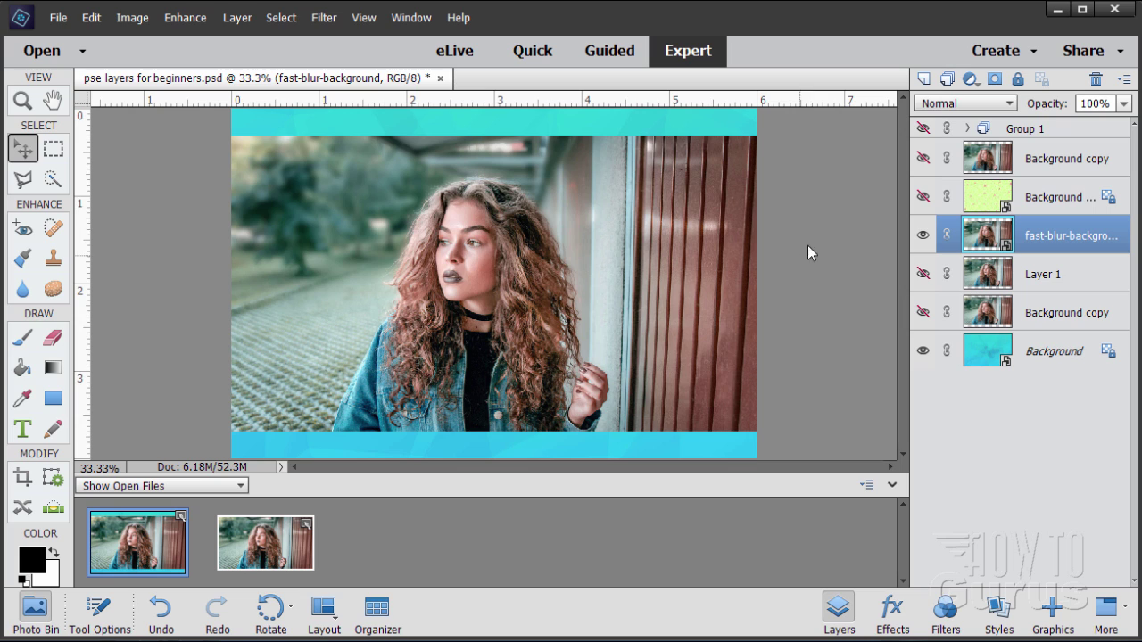
Expand Group 1 and toggle the visibility of the whole group several times, leaving its text layers shown.
{"action": "left_click", "coordinate": [968, 129]}
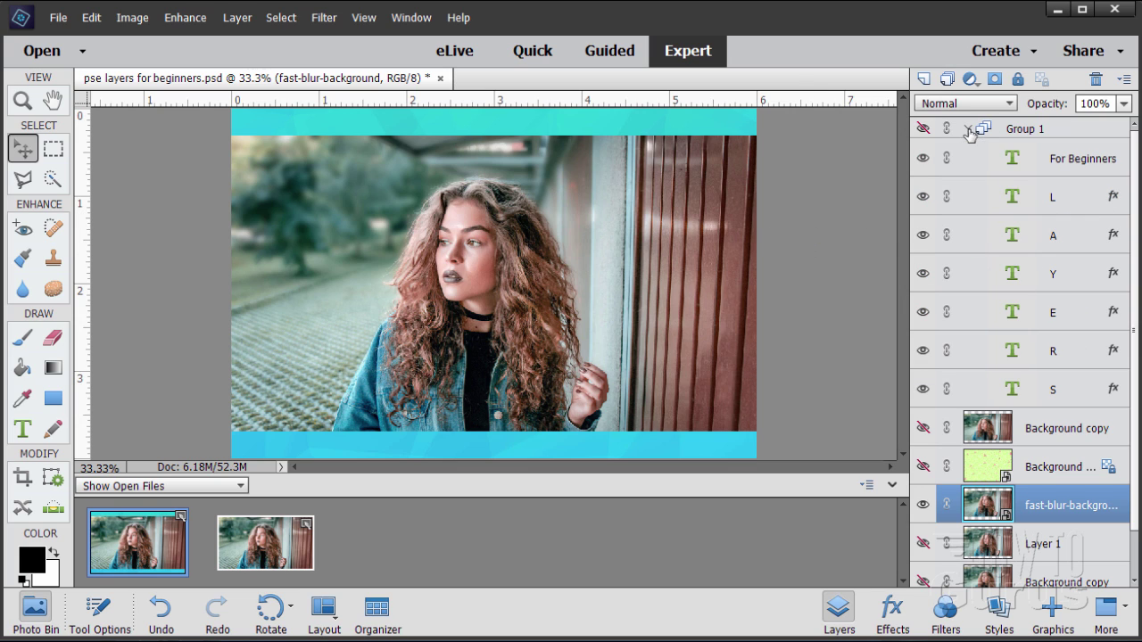
{"action": "left_click", "coordinate": [923, 130]}
{"action": "left_click", "coordinate": [922, 129]}
{"action": "left_click", "coordinate": [922, 129]}
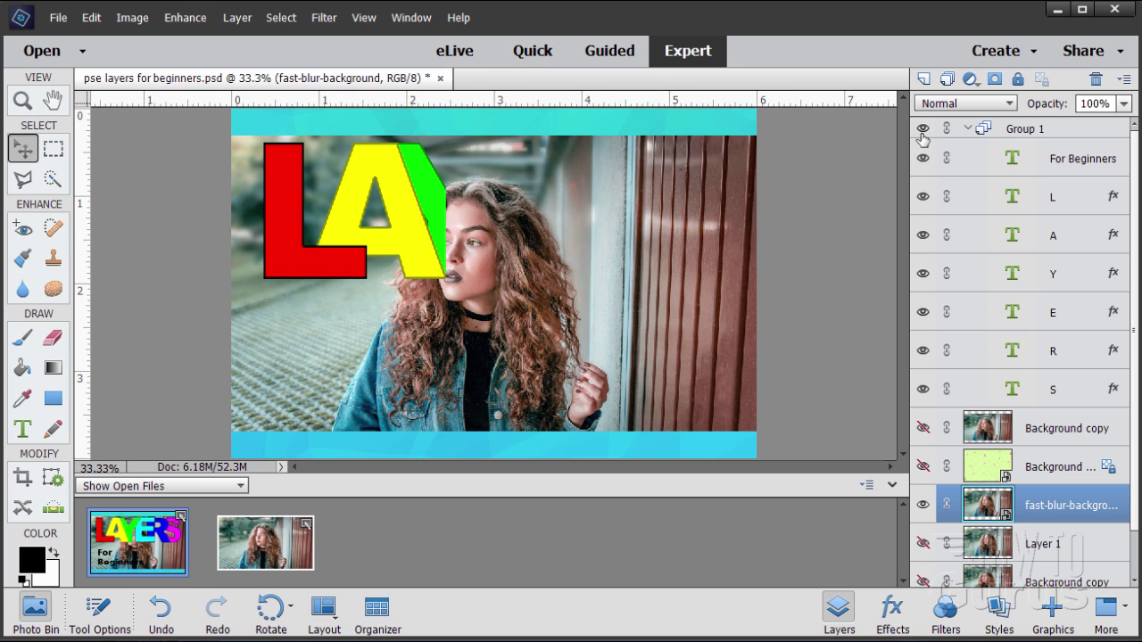
{"action": "left_click", "coordinate": [922, 129]}
{"action": "left_click", "coordinate": [922, 129]}
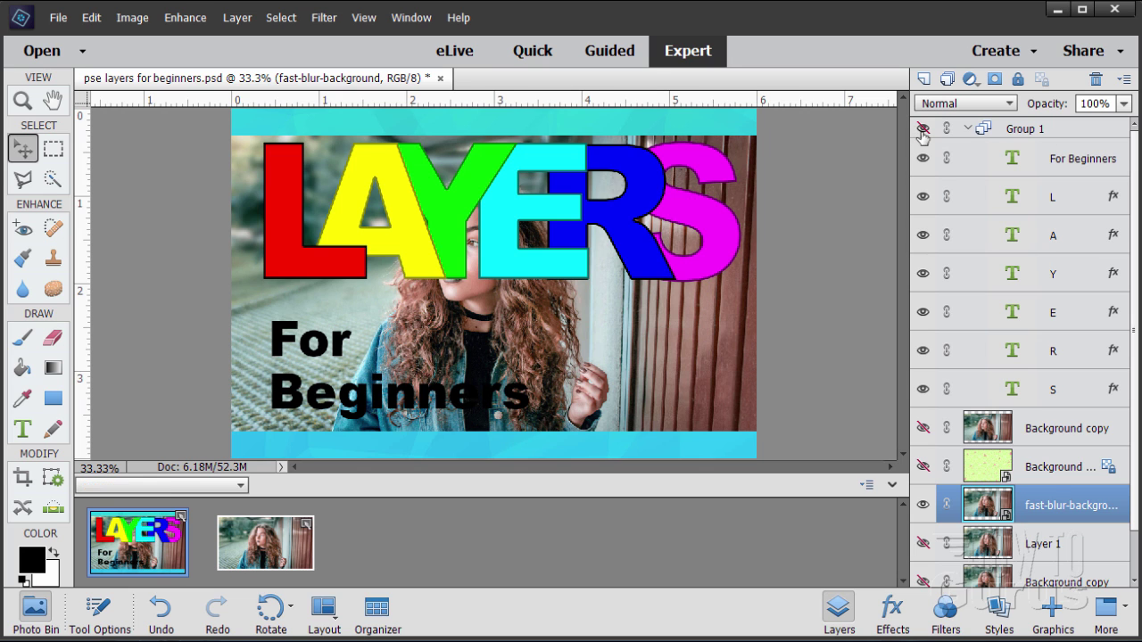
{"action": "left_click", "coordinate": [923, 129]}
{"action": "left_click", "coordinate": [922, 129]}
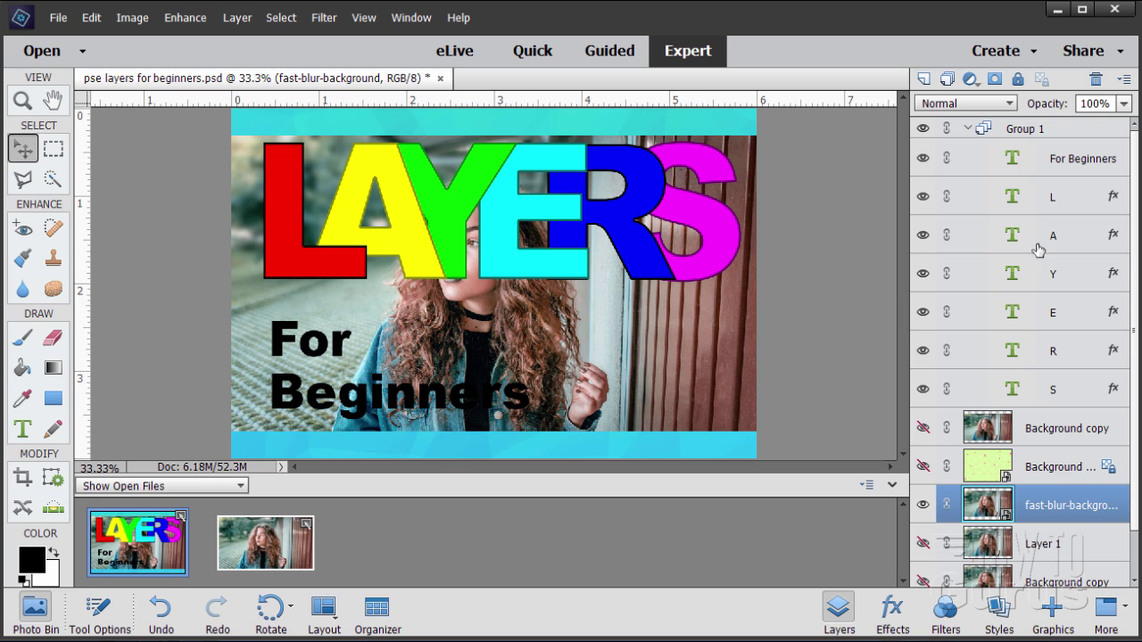
Move the L text layer between the Y and E layers inside Group 1, and collapse the group.
{"action": "left_click", "coordinate": [1078, 198]}
{"action": "left_click_drag", "start_coordinate": [1078, 198], "coordinate": [1073, 279]}
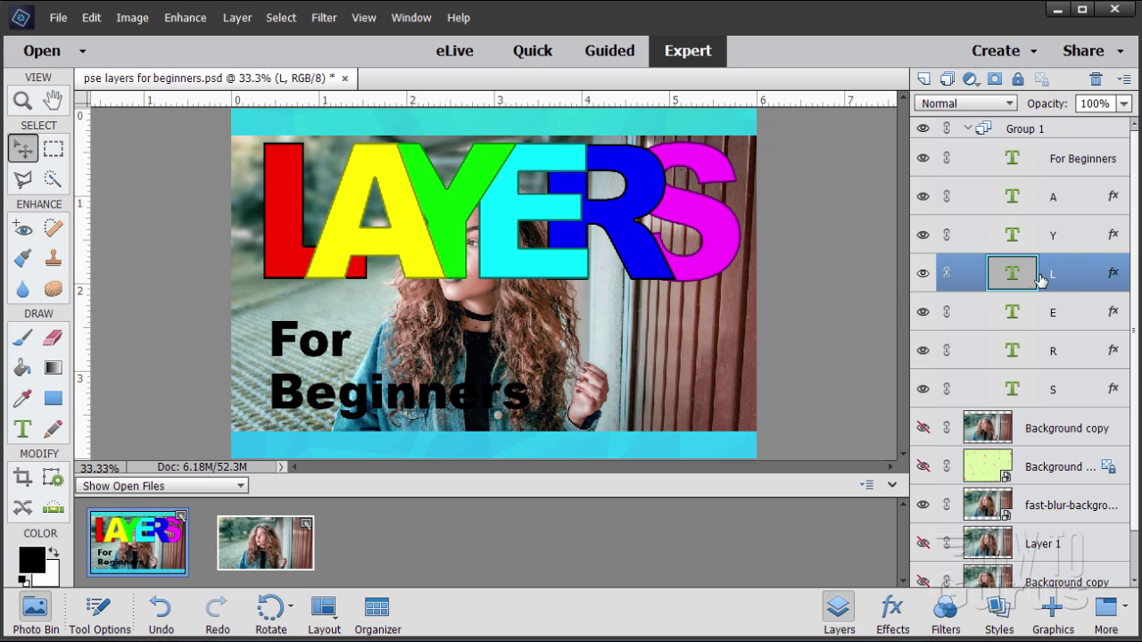
{"action": "left_click", "coordinate": [967, 128]}
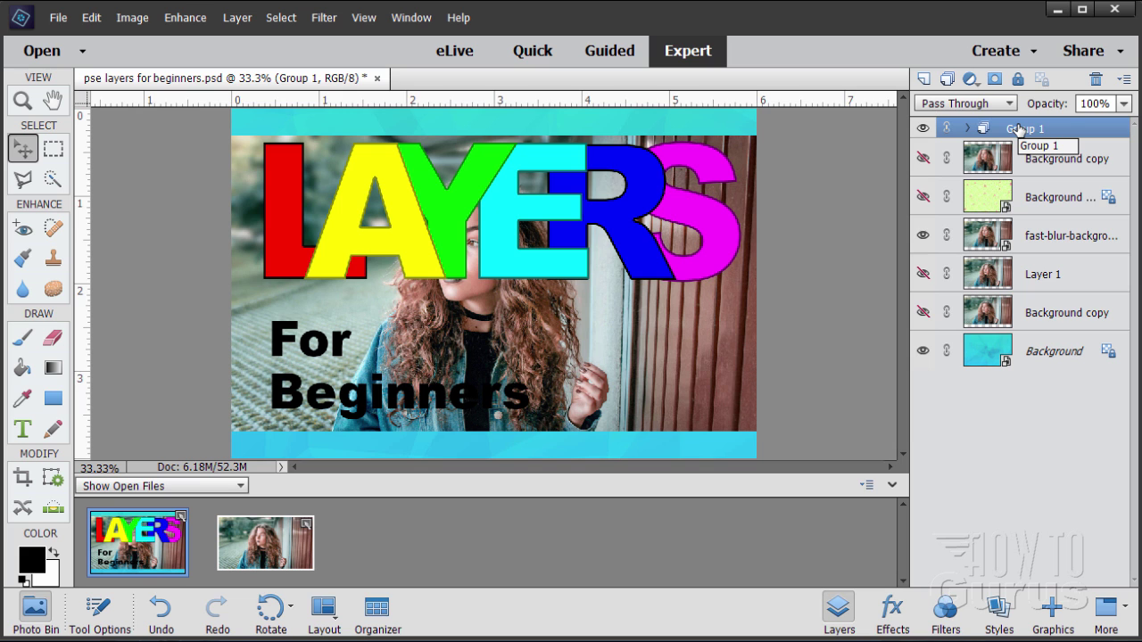
Toggle the green patterned background layer on and off to compare it with the photo, leaving it hidden.
{"action": "left_click", "coordinate": [922, 197]}
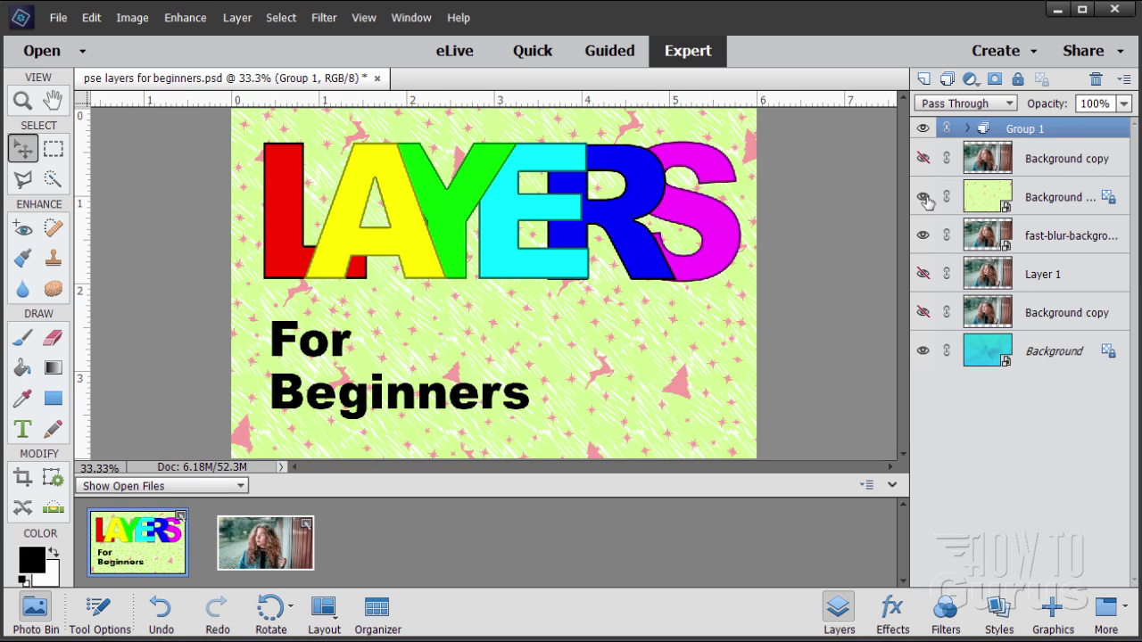
{"action": "left_click", "coordinate": [923, 200]}
{"action": "left_click", "coordinate": [923, 200]}
{"action": "left_click", "coordinate": [923, 197]}
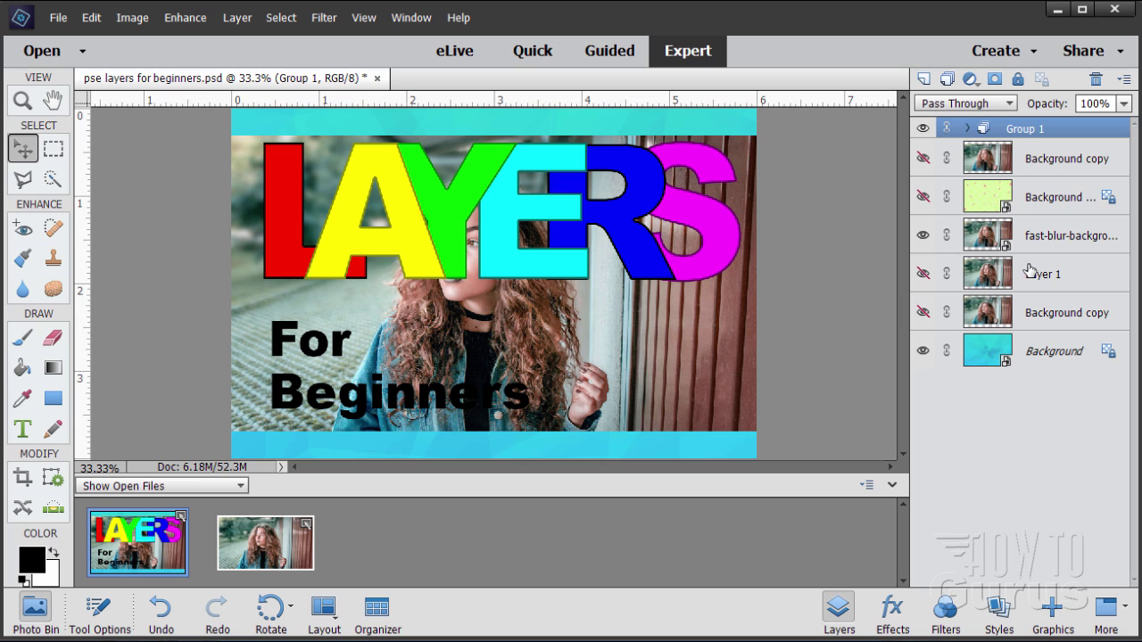
{"action": "left_click", "coordinate": [58, 17]}
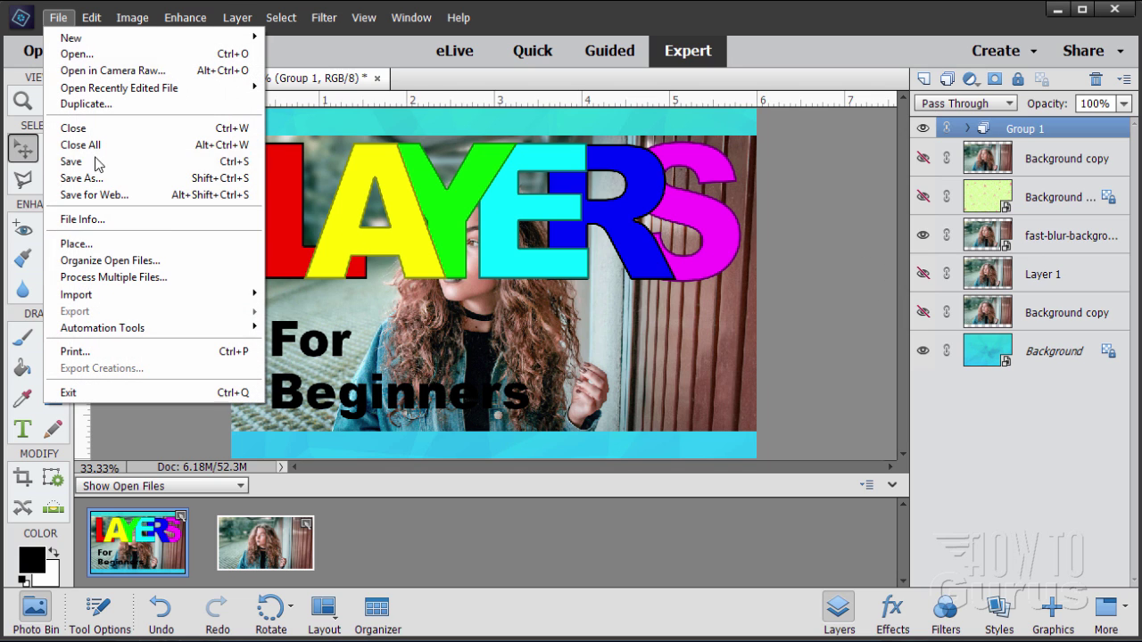
{"action": "left_click", "coordinate": [794, 297]}
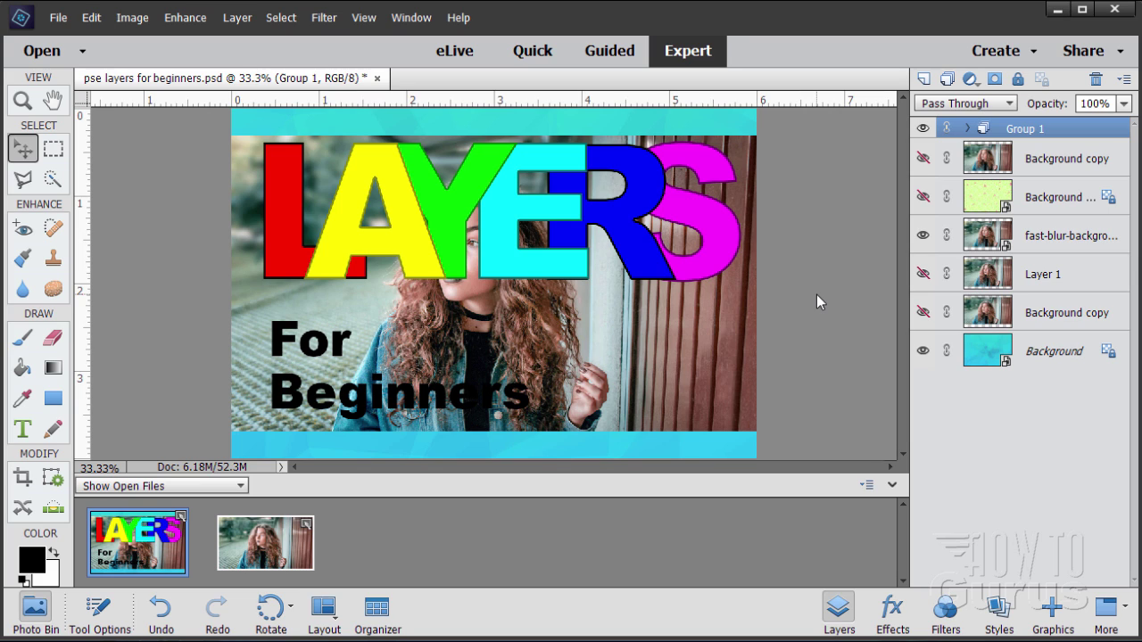